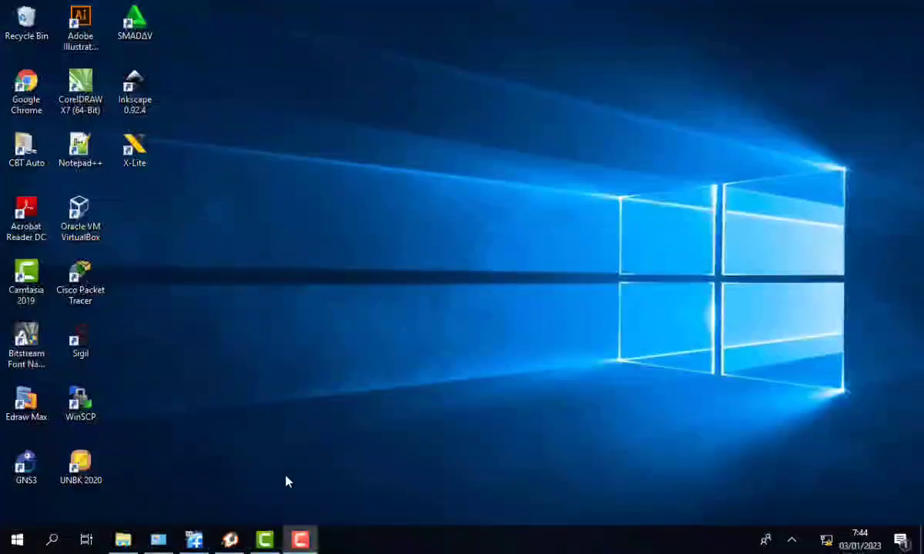
- Log in as root on the Server PBX virtual machine console
{"action": "left_click", "coordinate": [204, 541]}
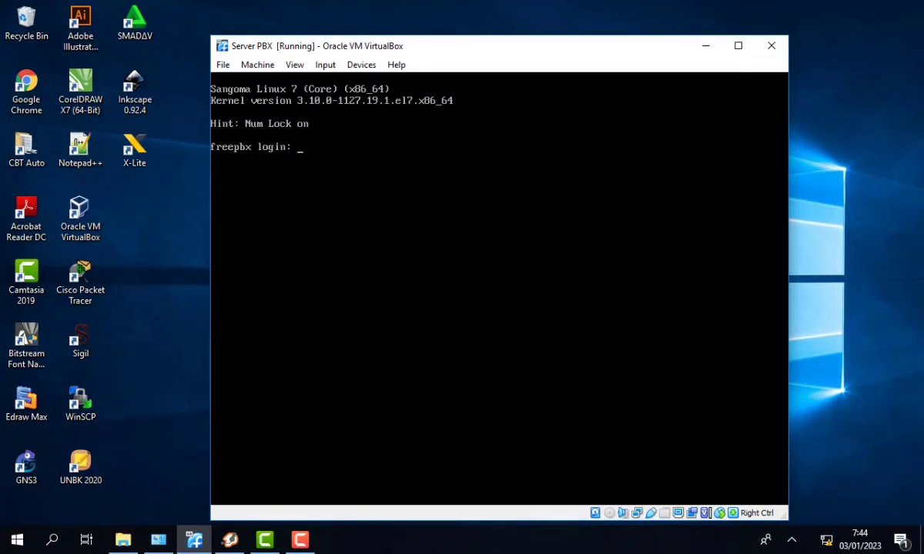
{"action": "type", "text": "root"}
{"action": "key", "text": "Return"}
{"action": "key", "text": "Return"}
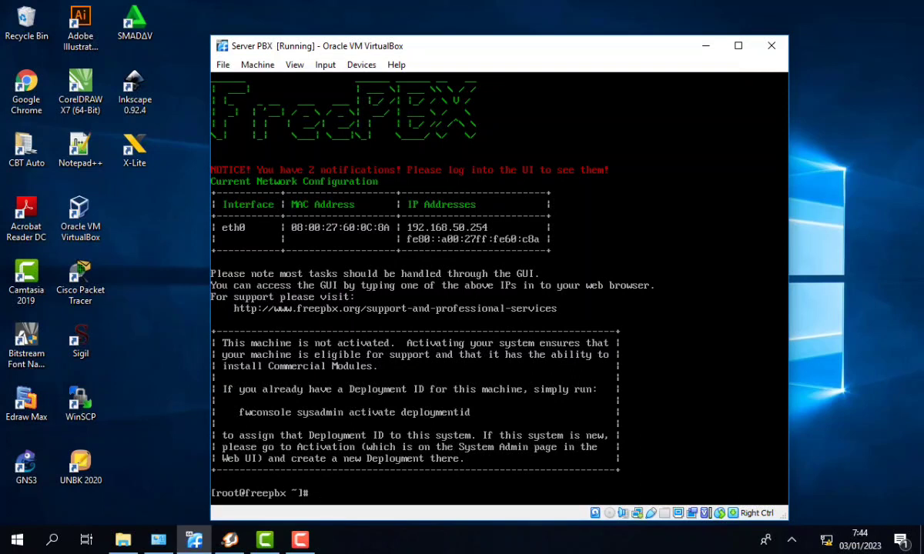
- Enter the command vim /etc/sysconfig/network-scripts/ifcfg-eth0 at the prompt
{"action": "type", "text": "vim /etc/syscon"}
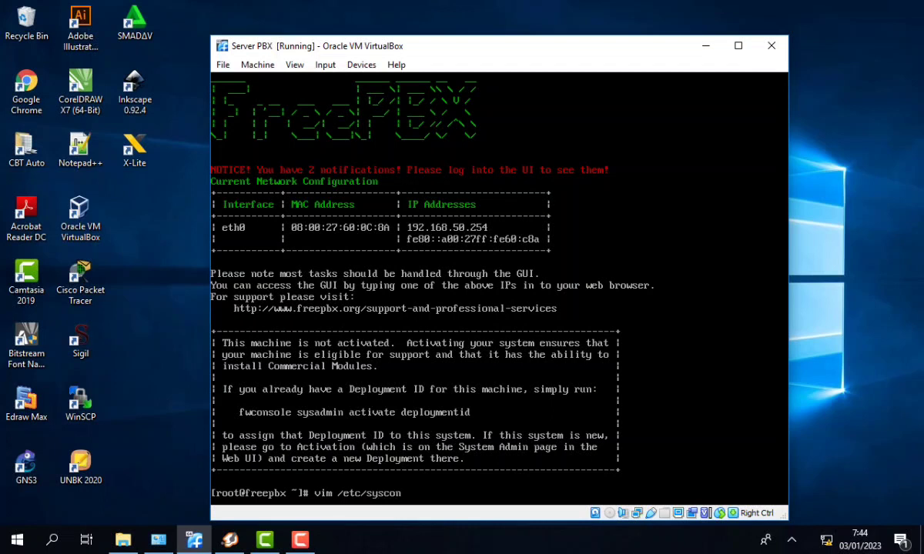
{"action": "type", "text": "fig/network-scripts"}
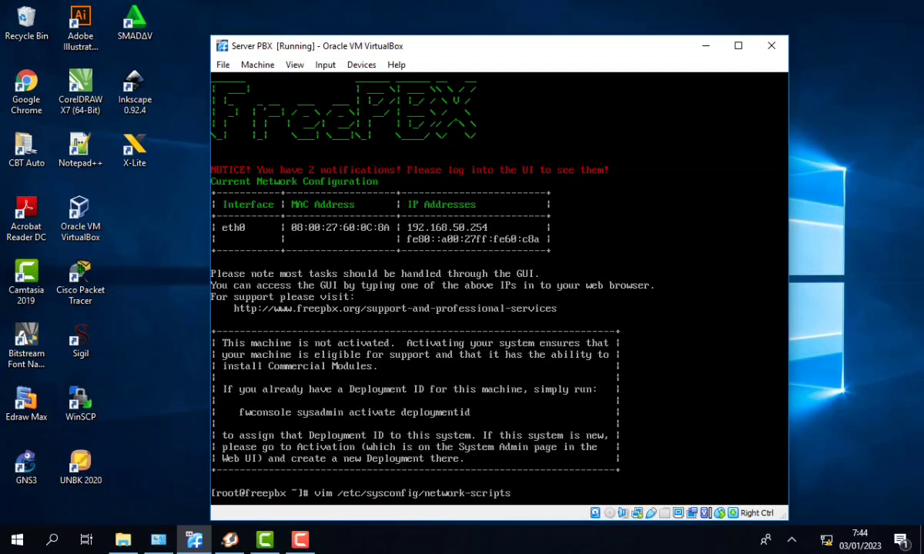
{"action": "type", "text": "/ifcfg"}
{"action": "key", "text": "BackSpace"}
{"action": "type", "text": "-eth0"}
- Change IPADDR in ifcfg-eth0 from 192.168.50.254 to 192.168.16.254 and save with :wq
{"action": "key", "text": "Return"}
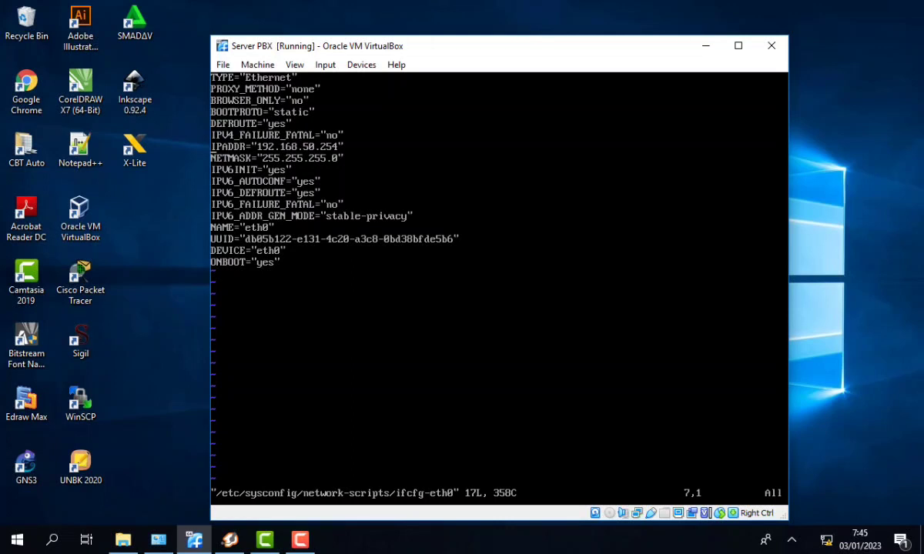
{"action": "key", "text": "Right"}
{"action": "key", "text": "Right"}
{"action": "key", "text": "Right"}
{"action": "key", "text": "Right"}
{"action": "key", "text": "Right"}
{"action": "key", "text": "Right"}
{"action": "key", "text": "Right"}
{"action": "key", "text": "Right"}
{"action": "key", "text": "Right"}
{"action": "key", "text": "Right"}
{"action": "key", "text": "Right"}
{"action": "key", "text": "Right"}
{"action": "key", "text": "Right"}
{"action": "key", "text": "Right"}
{"action": "key", "text": "Right"}
{"action": "key", "text": "Right"}
{"action": "key", "text": "Right"}
{"action": "key", "text": "Right"}
{"action": "key", "text": "Right"}
{"action": "key", "text": "Right"}
{"action": "key", "text": "Left"}
{"action": "key", "text": "Left"}
{"action": "key", "text": "Left"}
{"action": "key", "text": "Left"}
{"action": "key", "text": "i"}
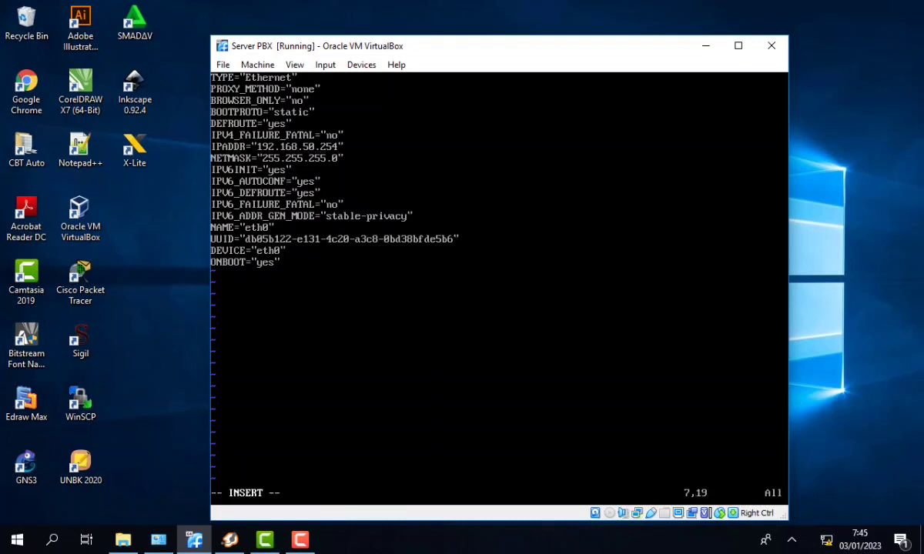
{"action": "key", "text": "BackSpace"}
{"action": "key", "text": "BackSpace"}
{"action": "type", "text": "16"}
{"action": "key", "text": "Escape"}
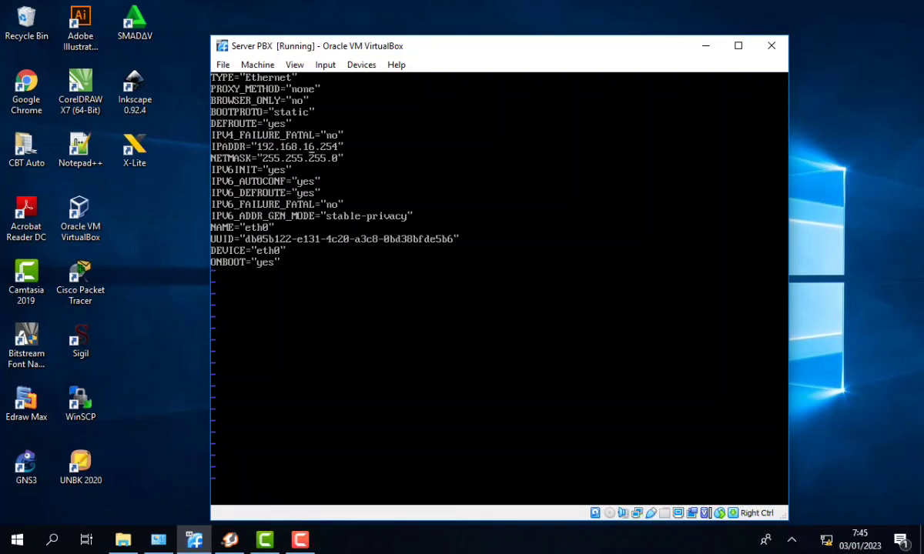
{"action": "type", "text": ":wq"}
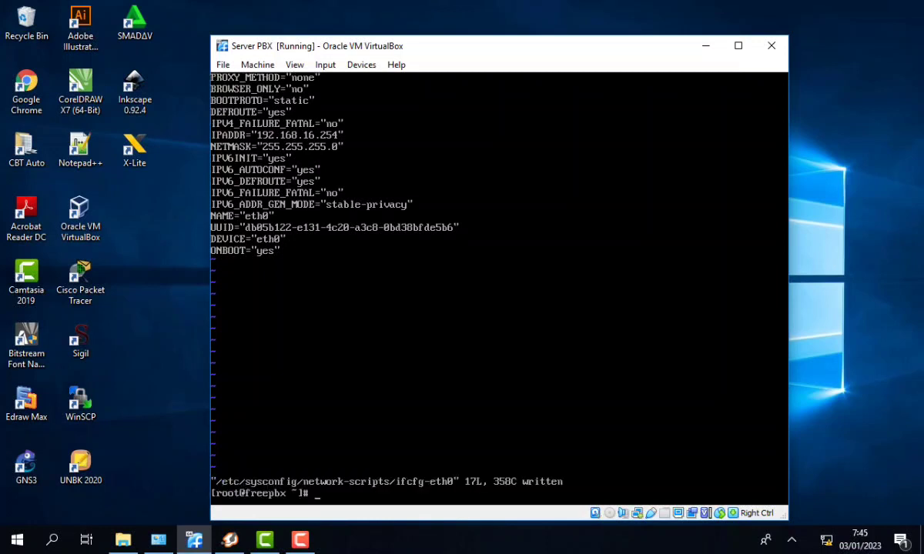
- Run service network restart to apply the new address
{"action": "type", "text": "net"}
{"action": "key", "text": "BackSpace"}
{"action": "type", "text": "service network "}
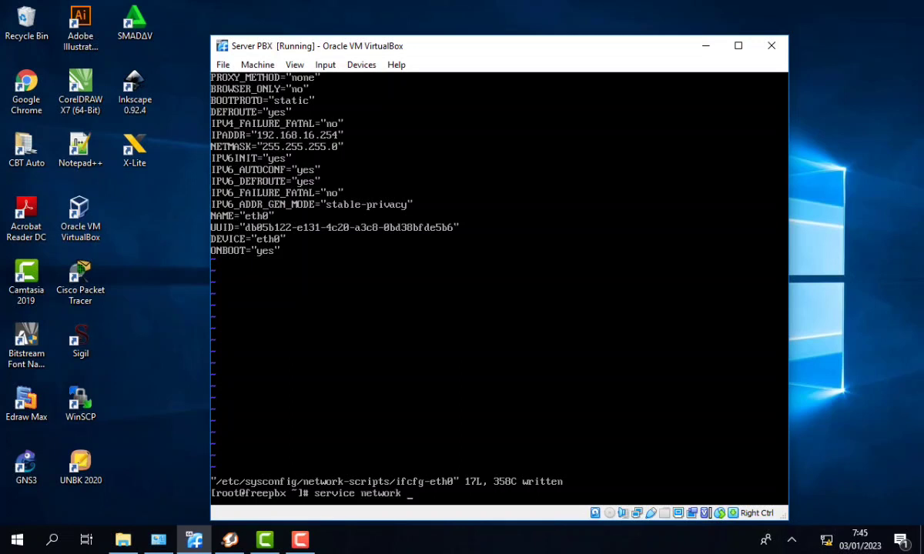
{"action": "type", "text": "restart"}
{"action": "key", "text": "Return"}
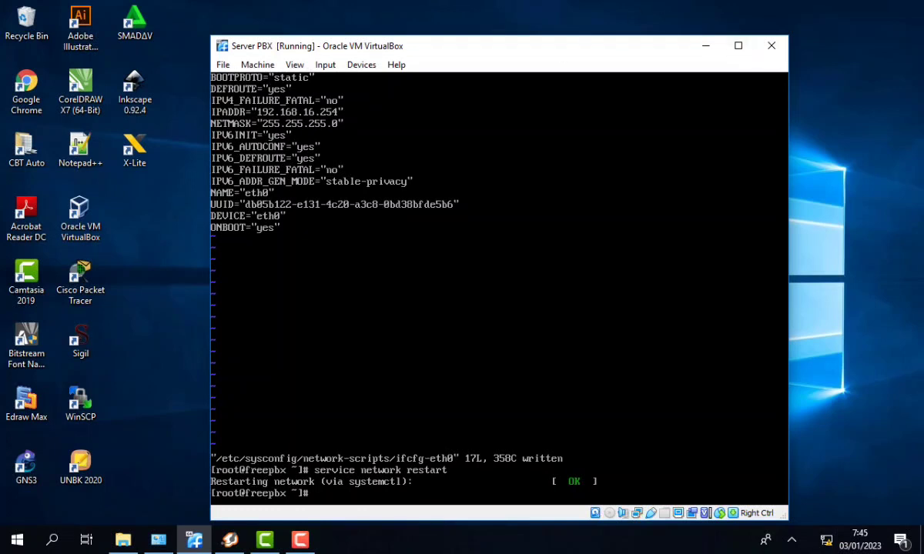
- Bring up the IPv4 settings of the host's Ethernet adapter in Network Connections
{"action": "left_click", "coordinate": [705, 45]}
{"action": "left_click", "coordinate": [159, 539]}
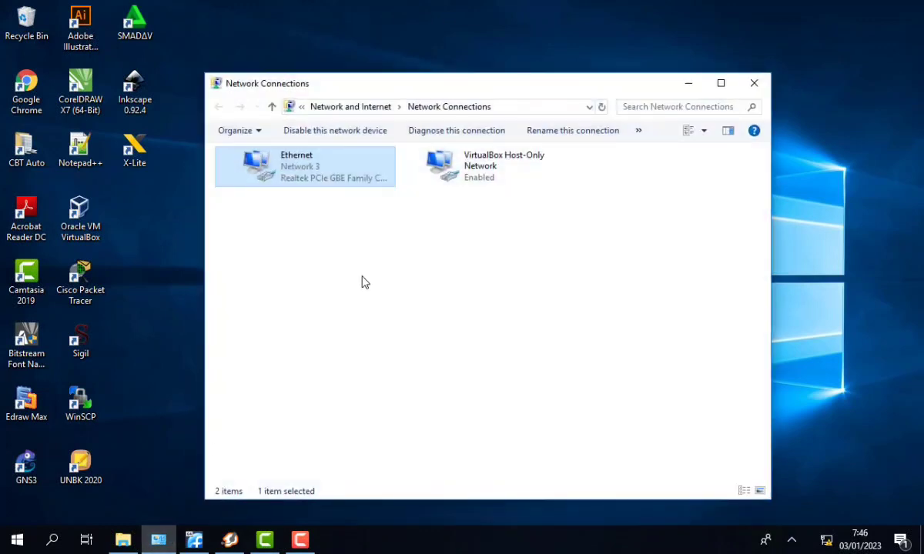
{"action": "right_click", "coordinate": [320, 187]}
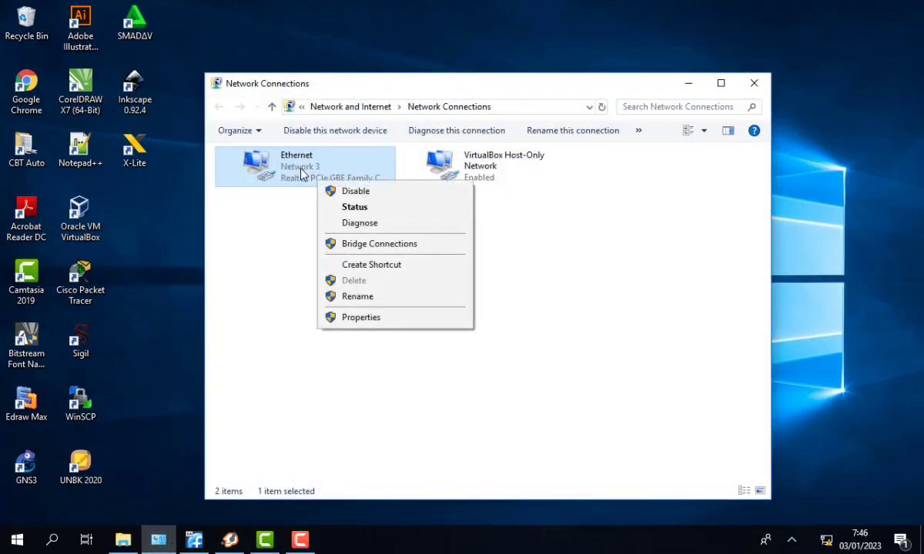
{"action": "left_click", "coordinate": [355, 318]}
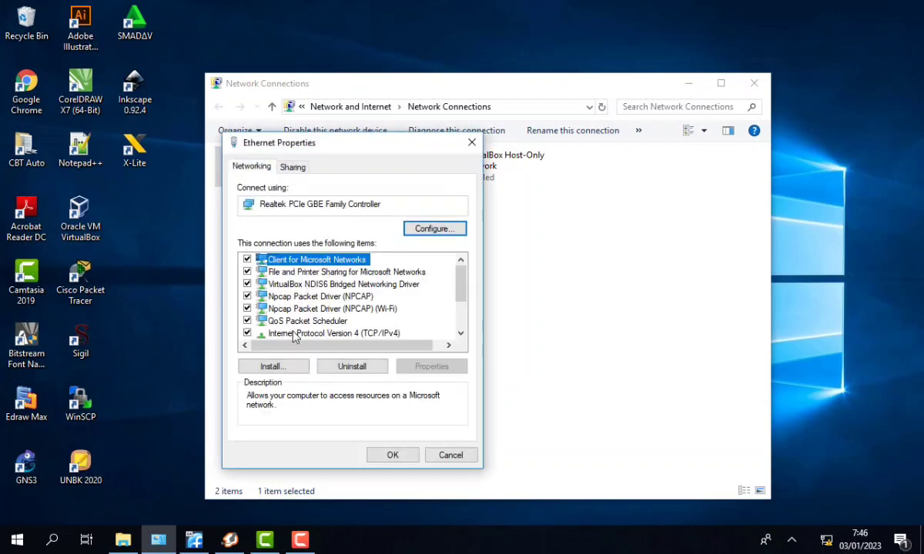
{"action": "double_click", "coordinate": [308, 342]}
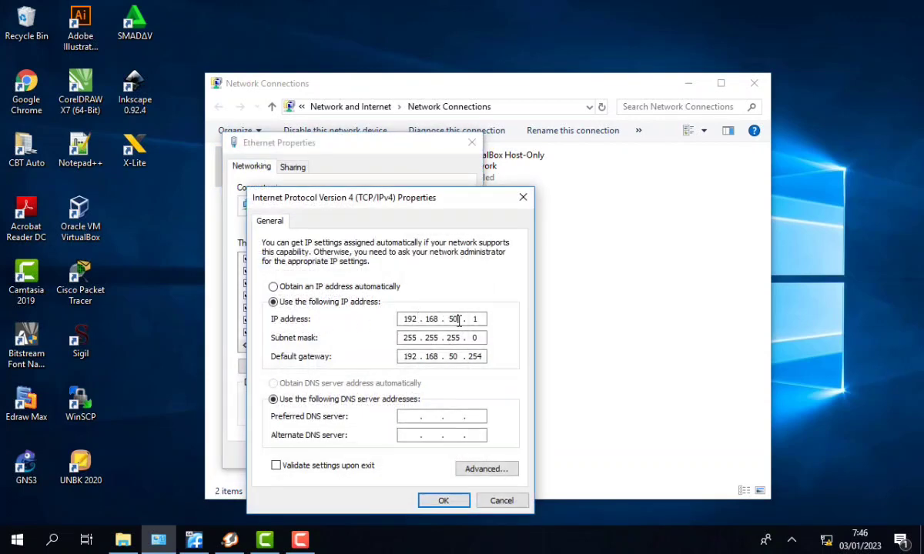
- Set IP 192.168.16.1 and gateway 192.168.16.254, confirm both dialogs and minimize the window
{"action": "double_click", "coordinate": [454, 319]}
{"action": "key", "text": "BackSpace"}
{"action": "type", "text": "16"}
{"action": "left_click", "coordinate": [456, 356]}
{"action": "key", "text": "BackSpace"}
{"action": "key", "text": "BackSpace"}
{"action": "type", "text": "16"}
{"action": "left_click", "coordinate": [445, 501]}
{"action": "left_click", "coordinate": [386, 453]}
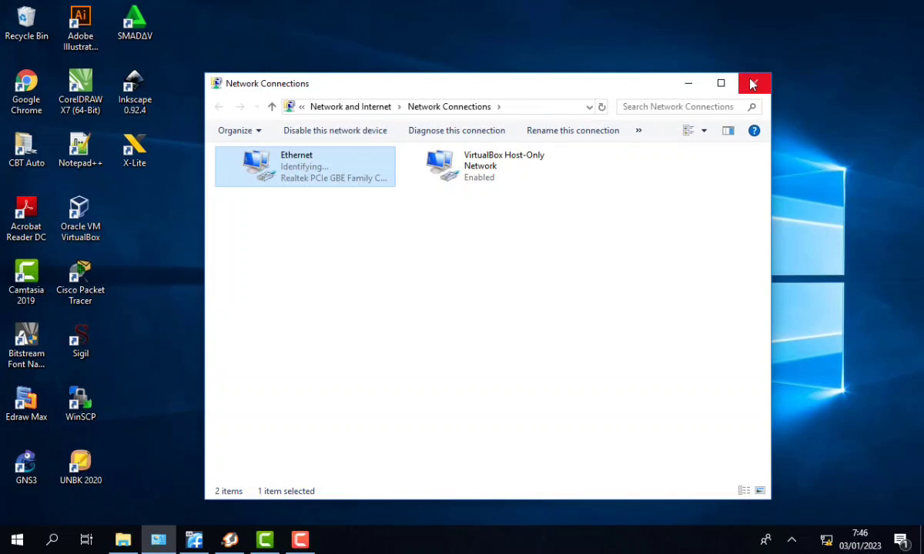
{"action": "left_click", "coordinate": [688, 87]}
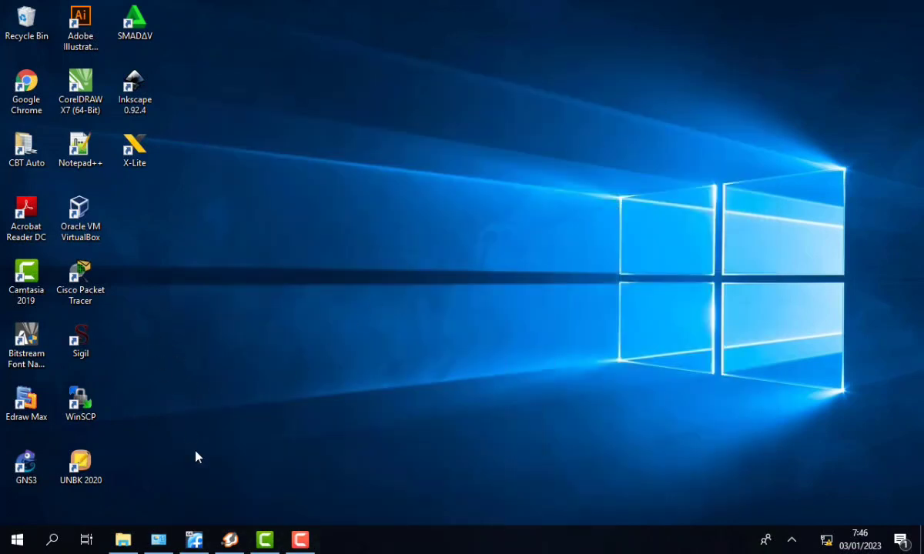
- Launch Chrome and load the FreePBX page at 192.168.16.254
{"action": "double_click", "coordinate": [26, 92]}
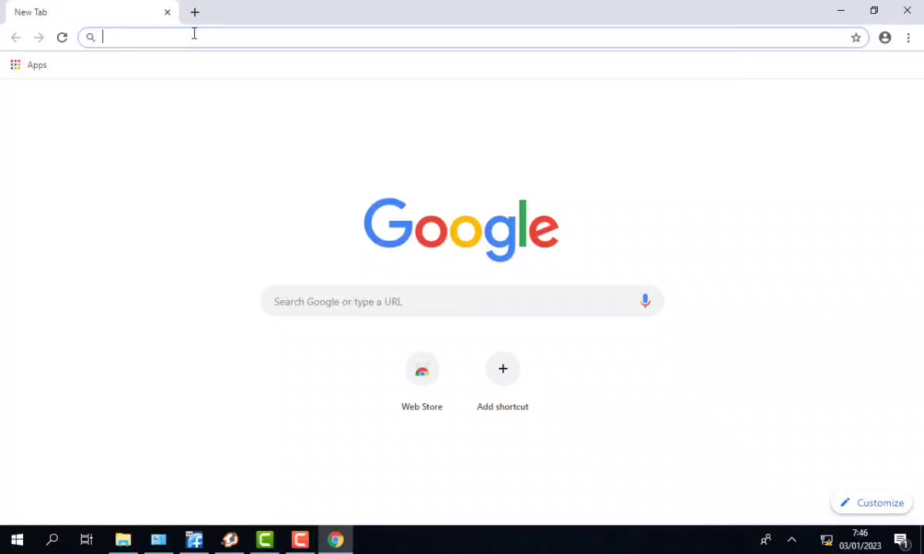
{"action": "type", "text": "192"}
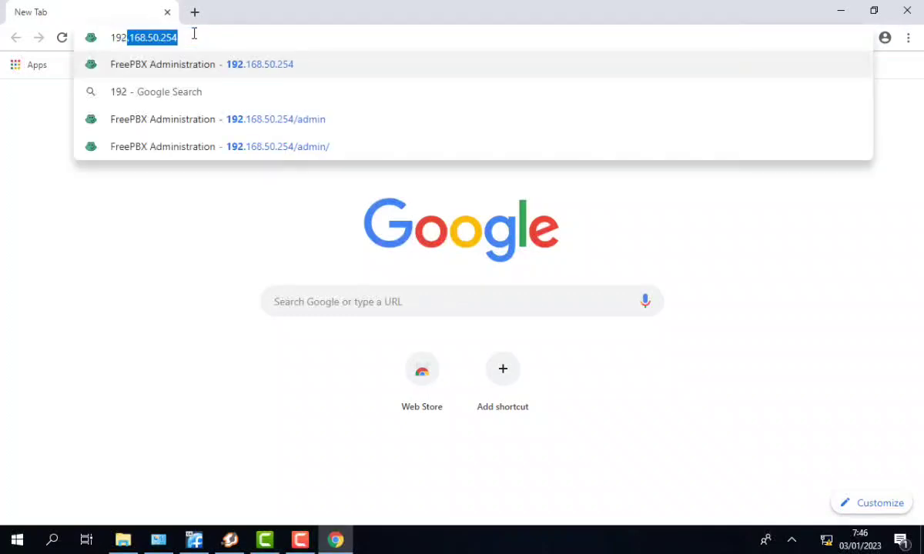
{"action": "type", "text": ".168.16.254"}
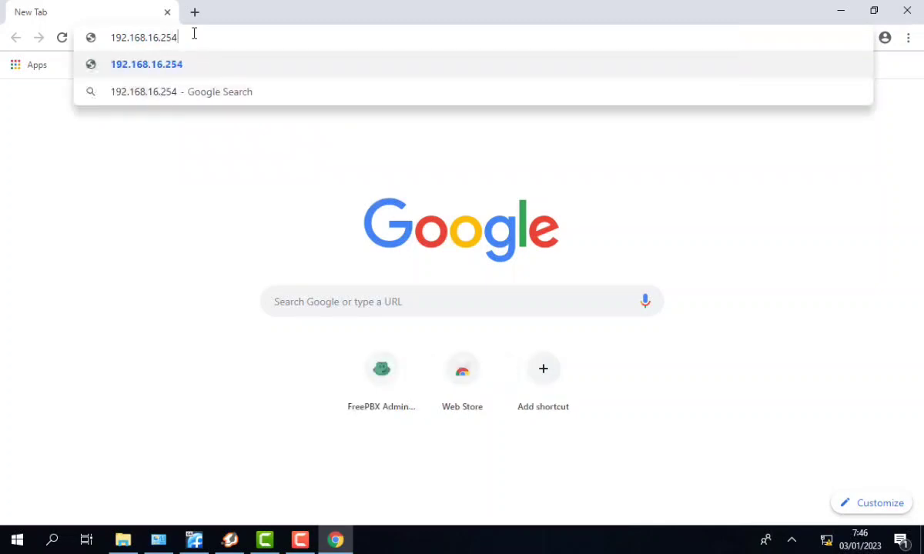
{"action": "type", "text": ":"}
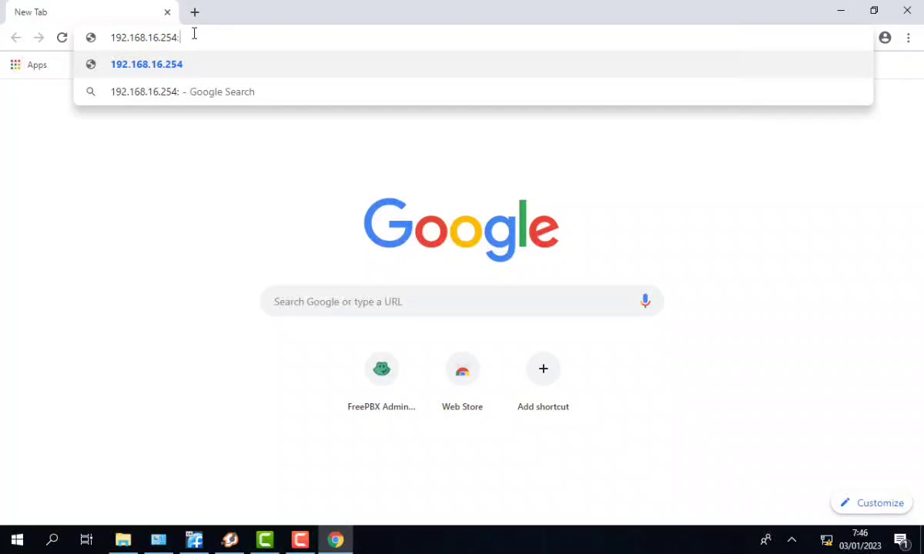
{"action": "key", "text": "BackSpace"}
{"action": "key", "text": "Return"}
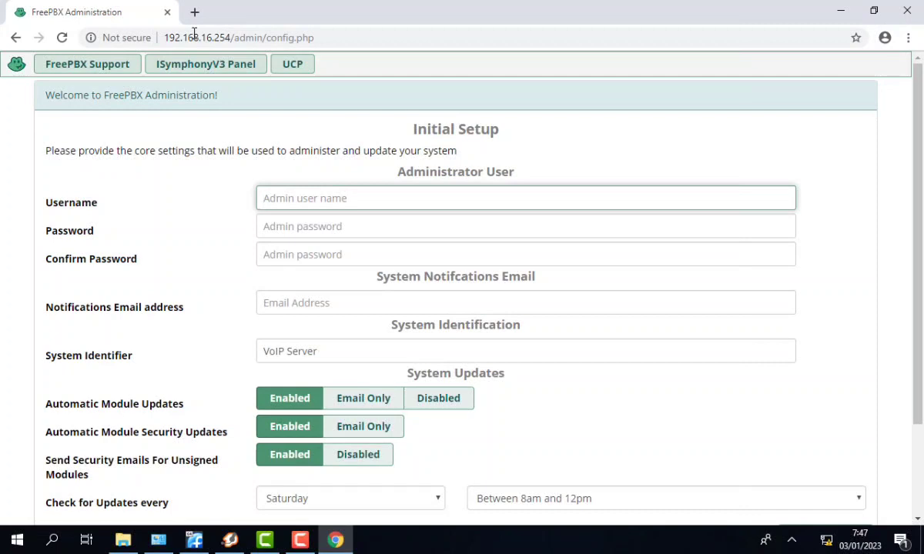
- Create administrator 'admin' with a password and notification e-mail, then submit Setup System
{"action": "type", "text": "admin"}
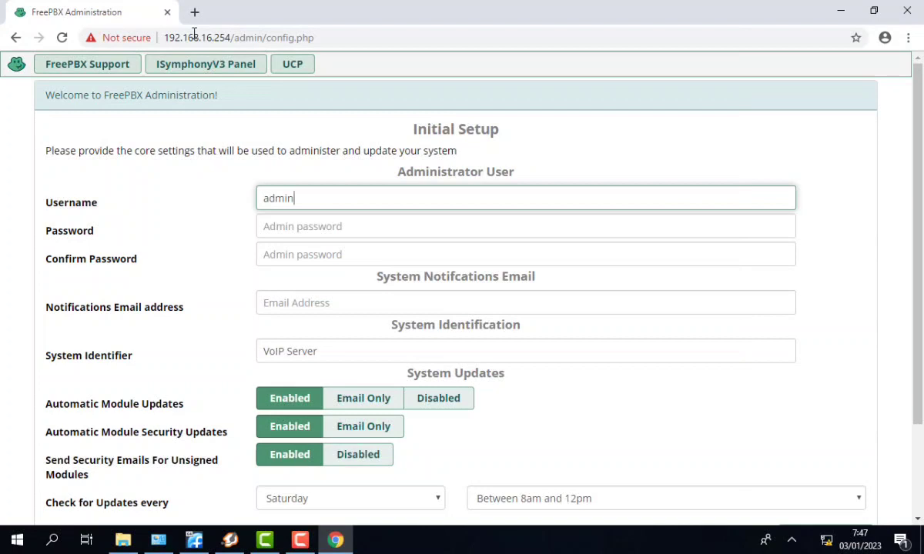
{"action": "key", "text": "Tab"}
{"action": "type", "text": "•••••"}
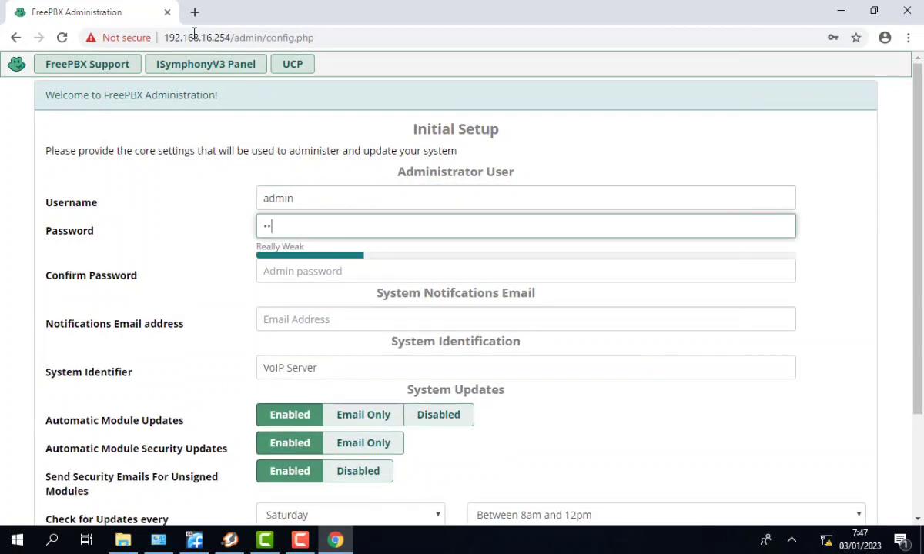
{"action": "type", "text": "•••"}
{"action": "key", "text": "Tab"}
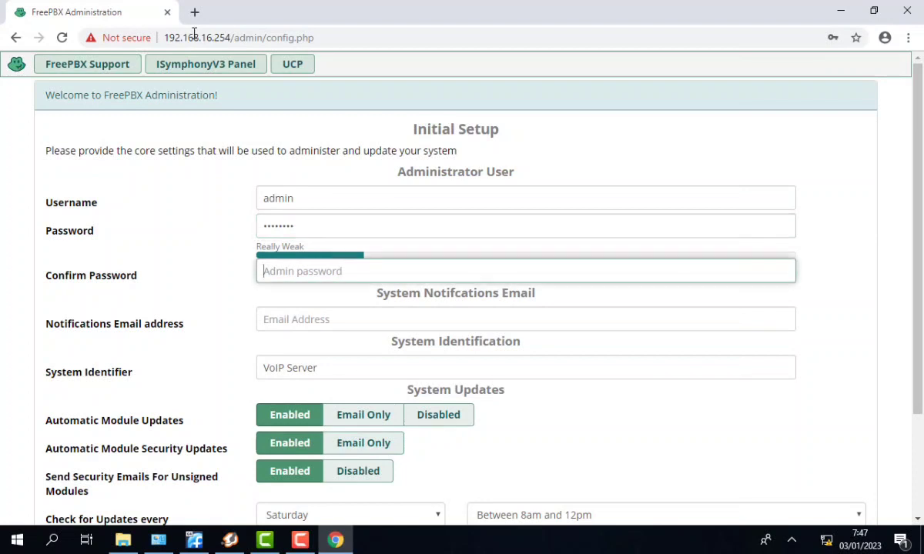
{"action": "type", "text": "••••••••"}
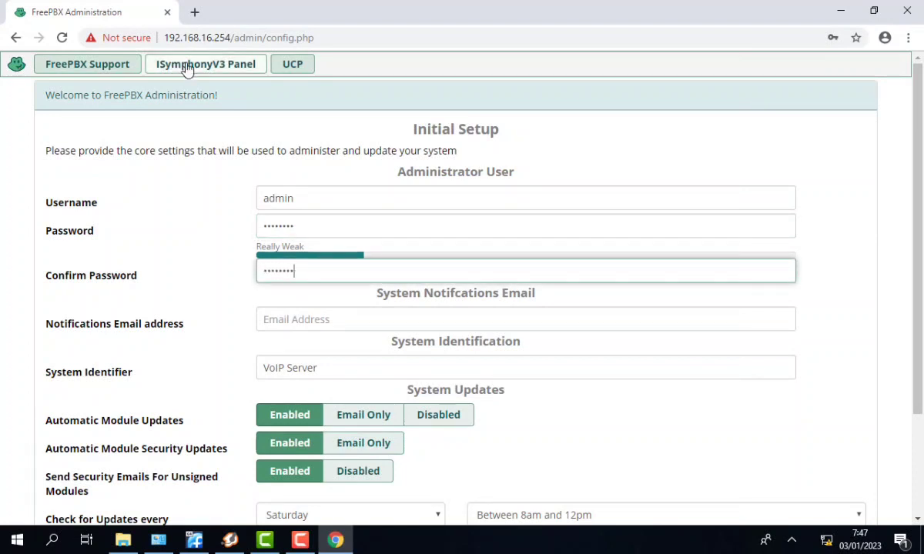
{"action": "left_click", "coordinate": [281, 316]}
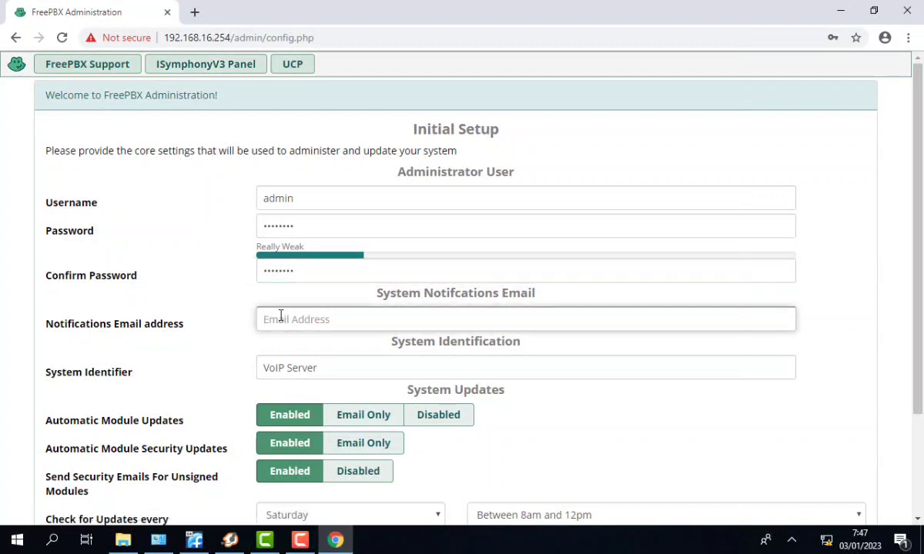
{"action": "scroll", "coordinate": [310, 375], "scroll_direction": "down", "scroll_amount": 3}
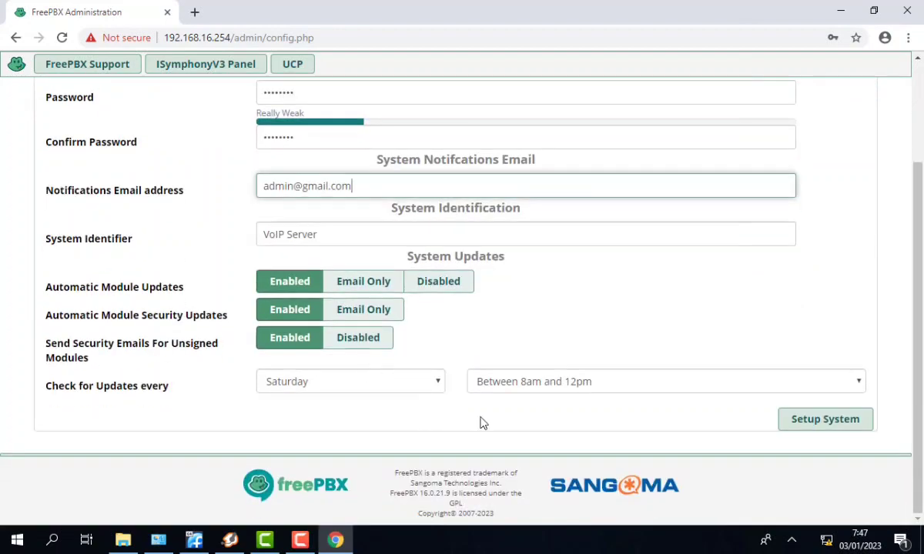
{"action": "left_click", "coordinate": [826, 428]}
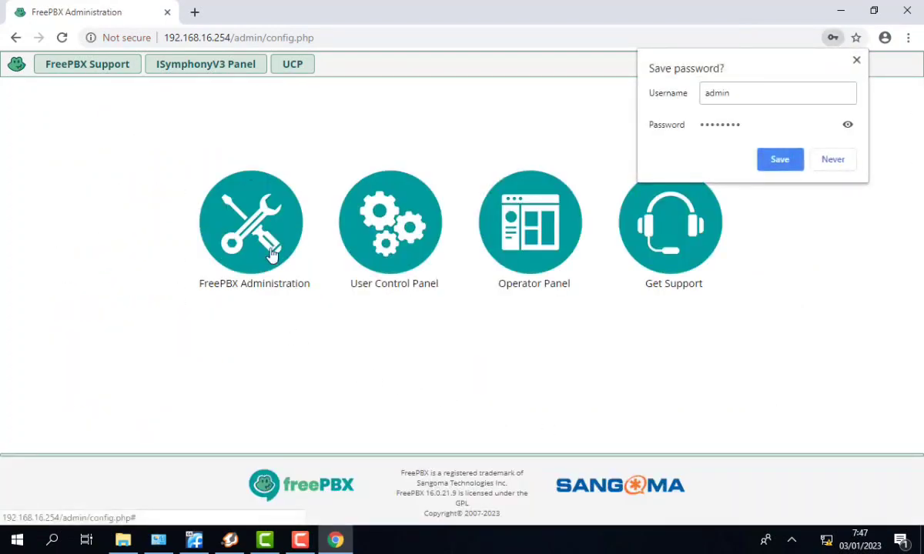
- Log in to FreePBX Administration as admin with the password, declining to save it
{"action": "left_click", "coordinate": [271, 255]}
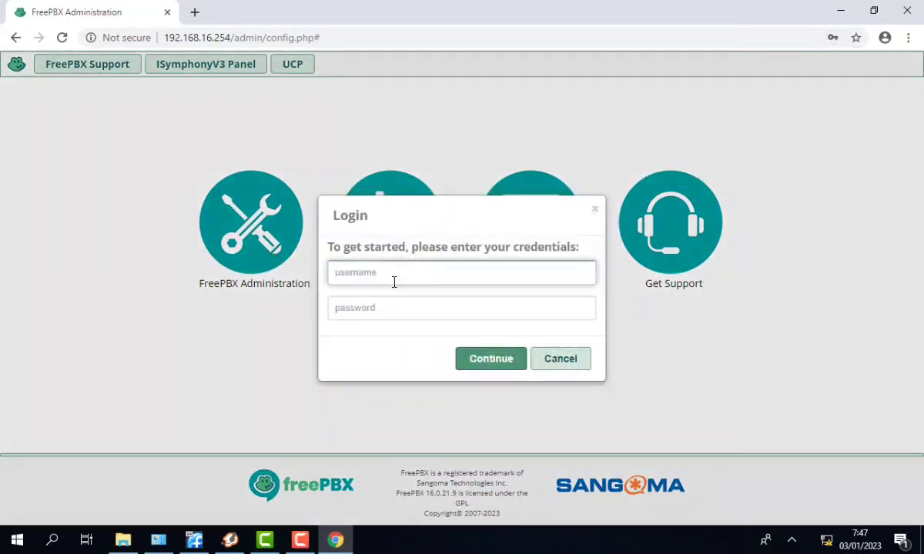
{"action": "type", "text": "admin"}
{"action": "key", "text": "Tab"}
{"action": "type", "text": "admin"}
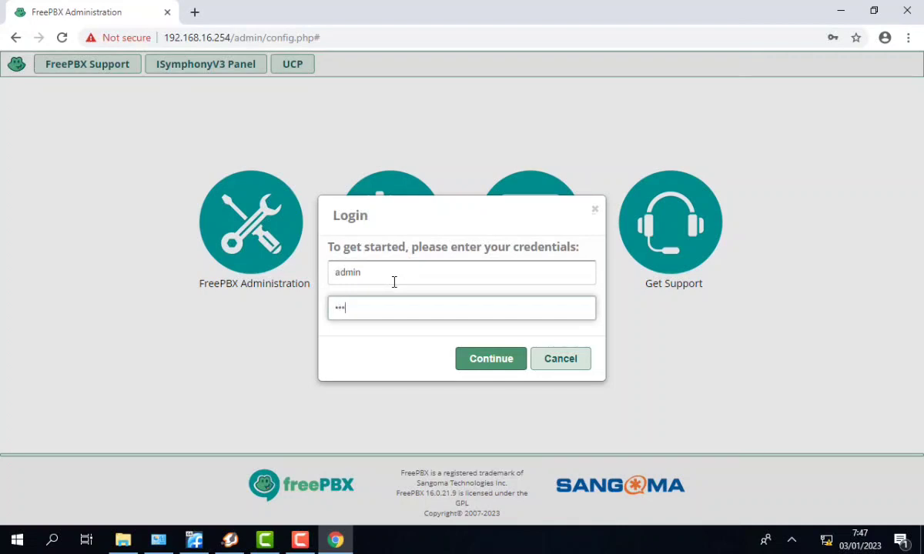
{"action": "type", "text": "123"}
{"action": "key", "text": "Return"}
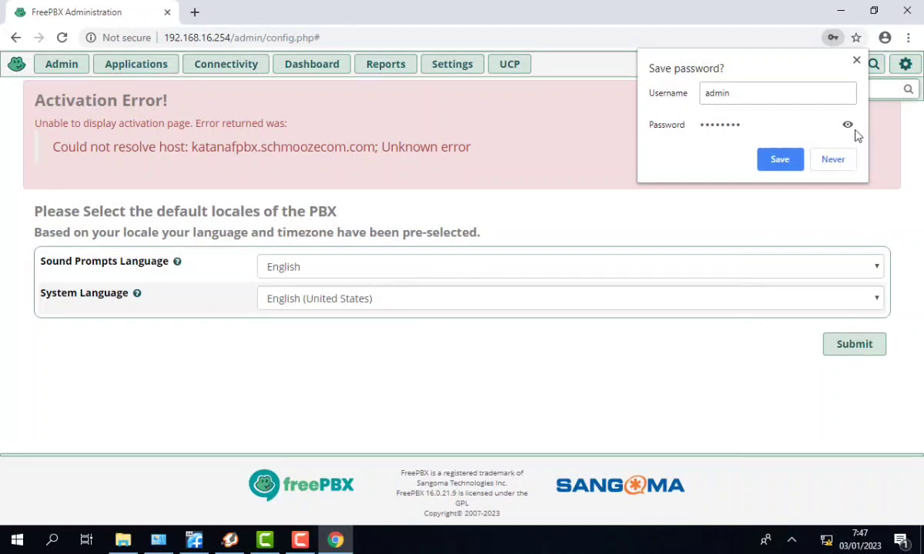
{"action": "left_click", "coordinate": [856, 60]}
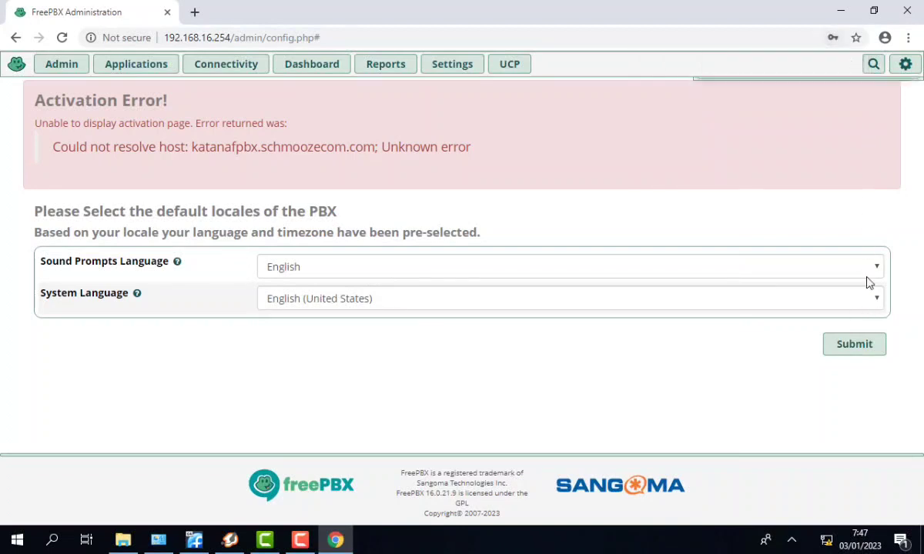
- Accept default locales, skip firewall setup, apply the config and go to Extensions
{"action": "left_click", "coordinate": [853, 347]}
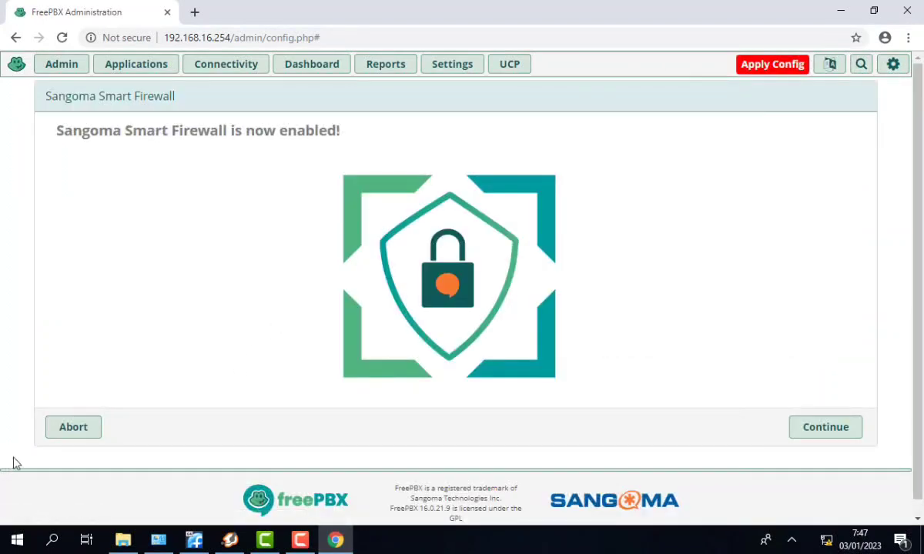
{"action": "left_click", "coordinate": [87, 431]}
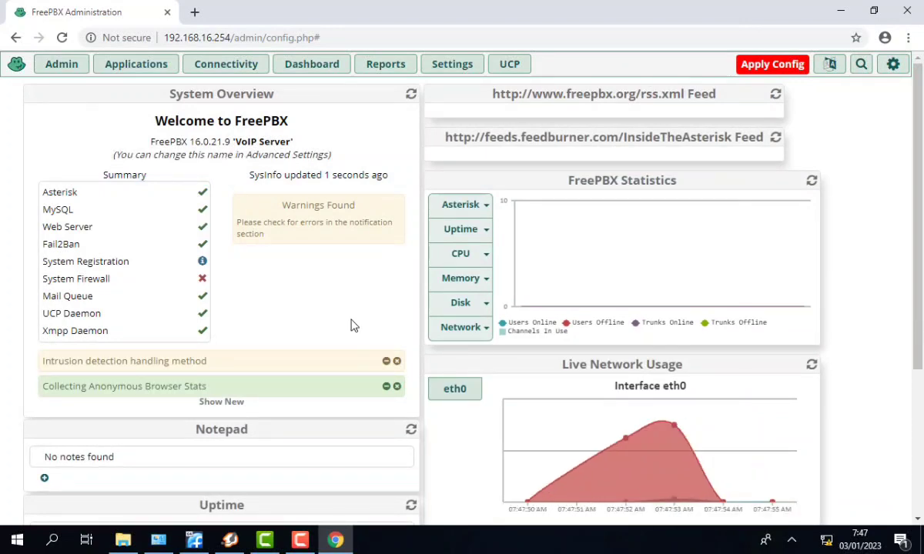
{"action": "left_click", "coordinate": [743, 72]}
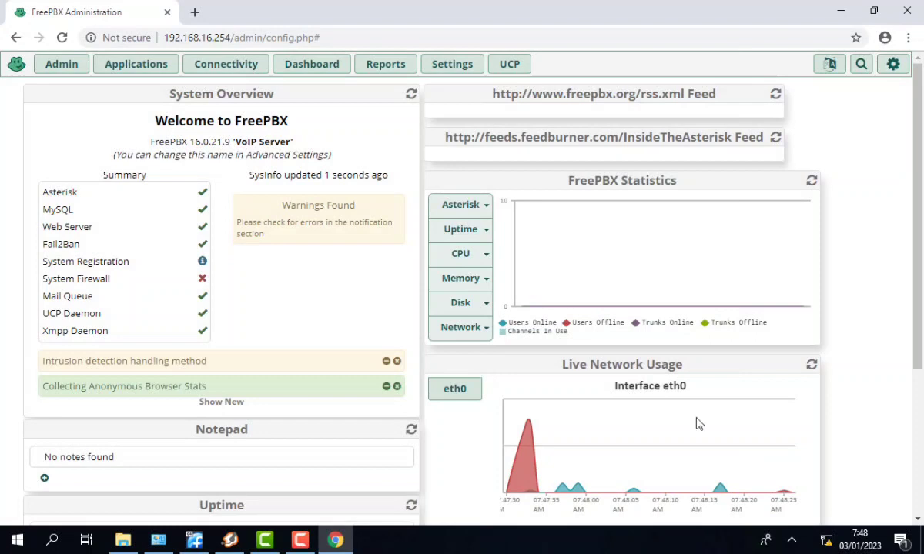
{"action": "left_click", "coordinate": [156, 67]}
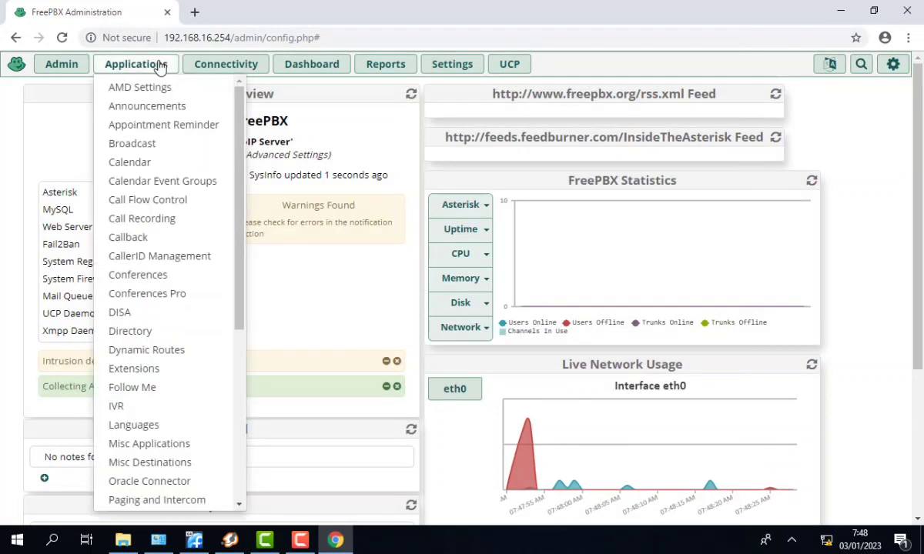
{"action": "left_click", "coordinate": [161, 369]}
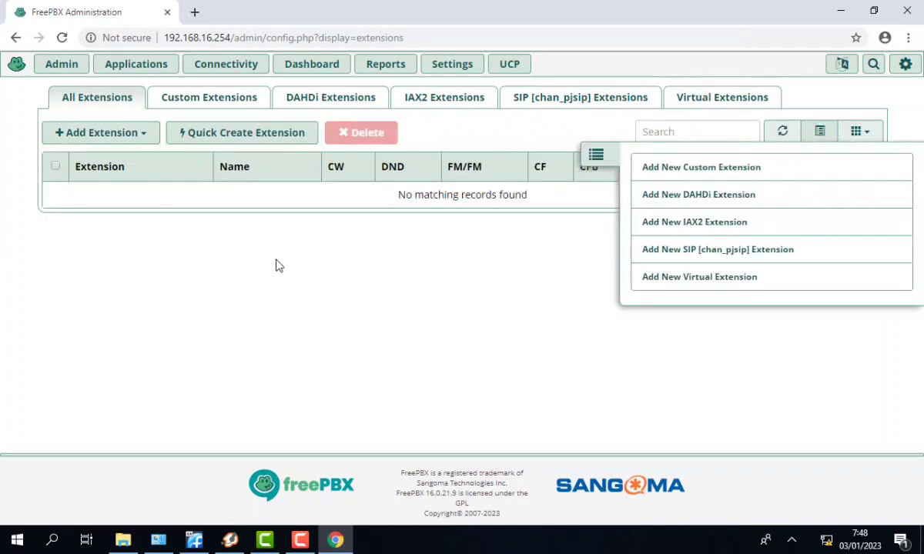
- Start a new PJSIP extension numbered 2001 with display name 'room A'
{"action": "left_click", "coordinate": [130, 135]}
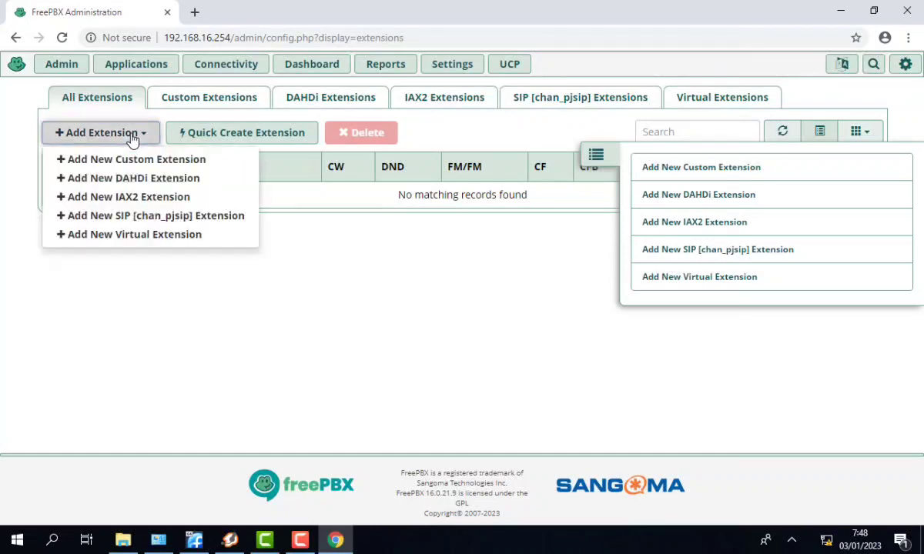
{"action": "left_click", "coordinate": [137, 216]}
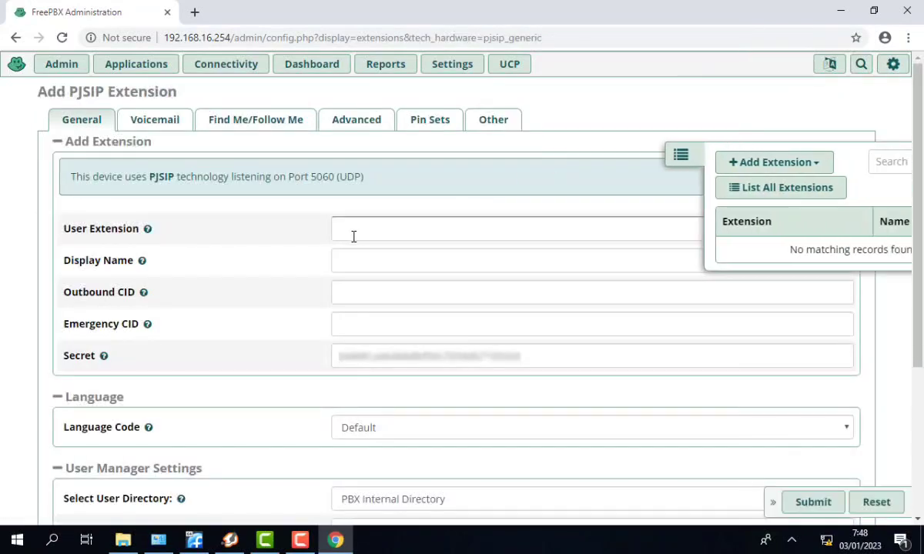
{"action": "left_click", "coordinate": [396, 229]}
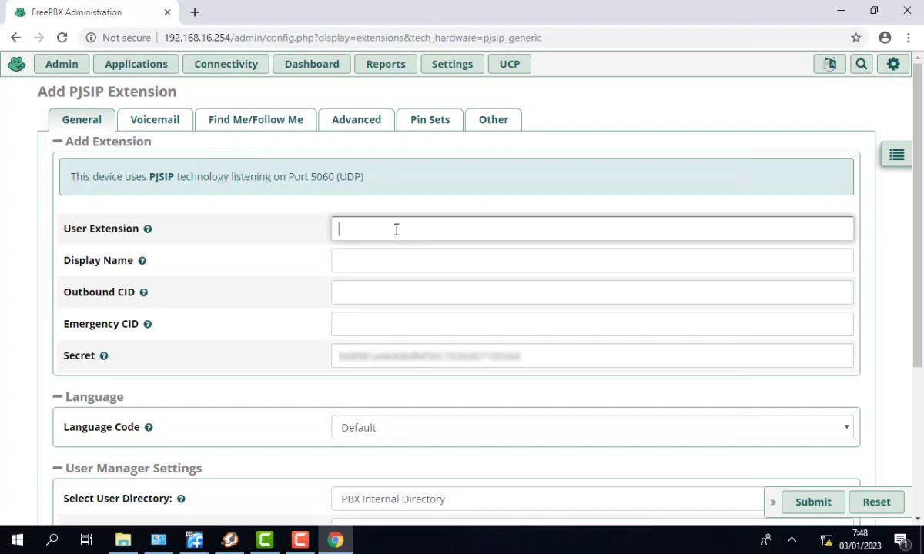
{"action": "type", "text": "01"}
{"action": "key", "text": "BackSpace"}
{"action": "key", "text": "BackSpace"}
{"action": "type", "text": "100"}
{"action": "key", "text": "BackSpace"}
{"action": "key", "text": "BackSpace"}
{"action": "key", "text": "BackSpace"}
{"action": "type", "text": "2001"}
{"action": "left_click", "coordinate": [352, 260]}
{"action": "type", "text": "r"}
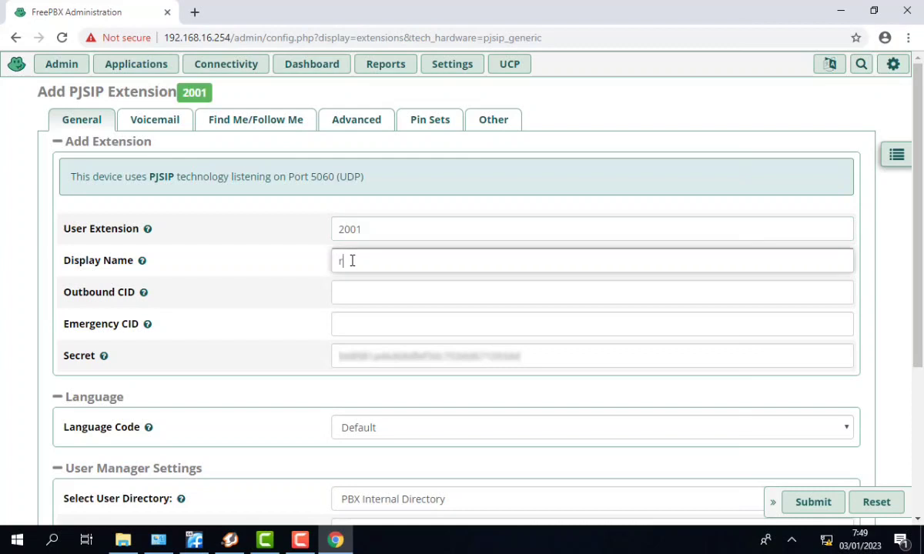
{"action": "type", "text": "oom 1"}
{"action": "key", "text": "BackSpace"}
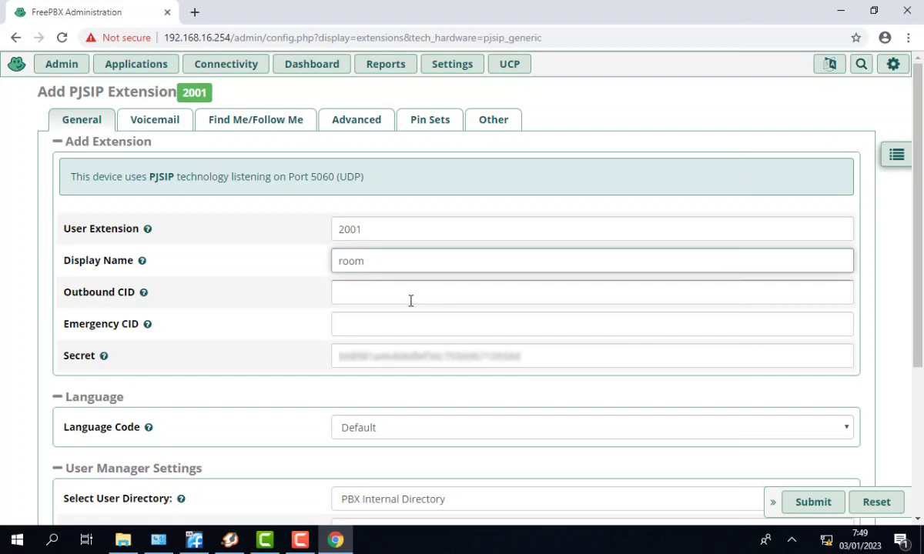
{"action": "type", "text": "A"}
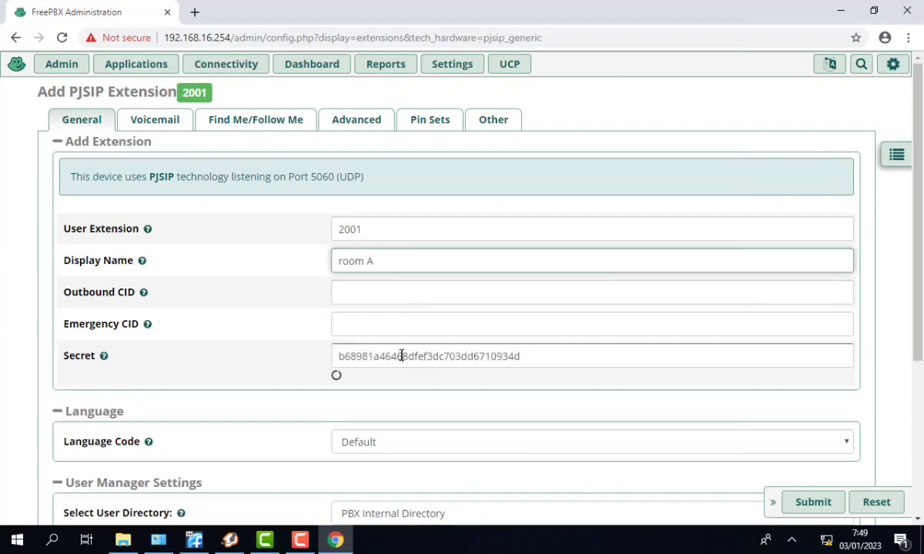
- Replace the generated secret with a custom one and submit extension 2001
{"action": "double_click", "coordinate": [401, 355]}
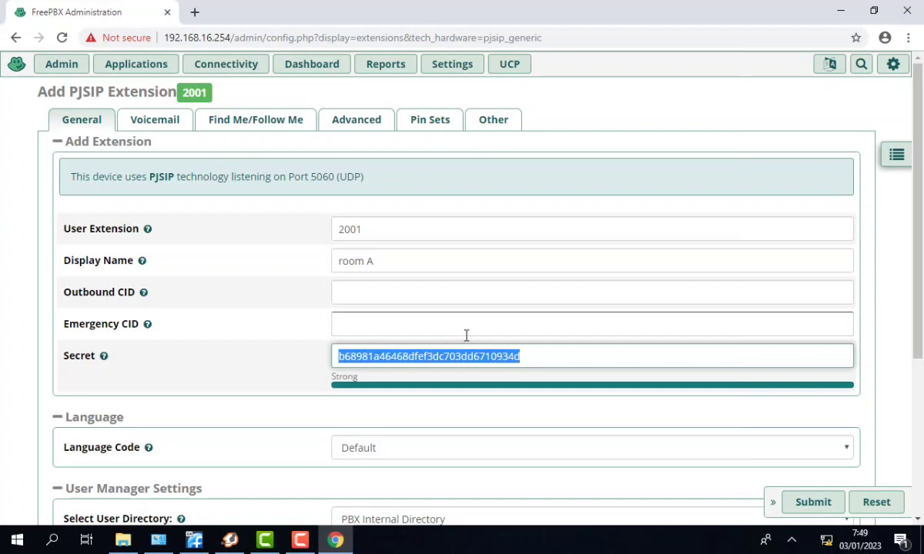
{"action": "type", "text": "R"}
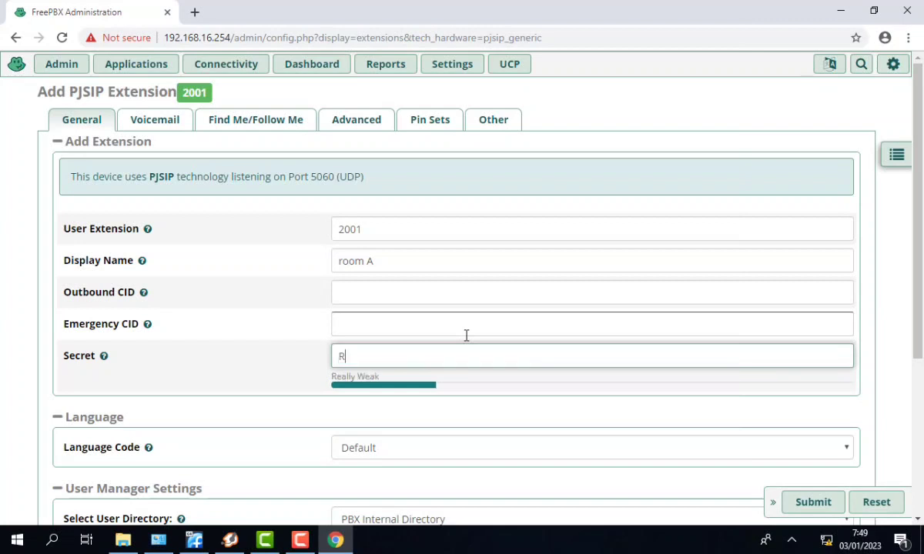
{"action": "type", "text": "romm"}
{"action": "key", "text": "BackSpace"}
{"action": "key", "text": "BackSpace"}
{"action": "type", "text": "om1"}
{"action": "left_click", "coordinate": [811, 510]}
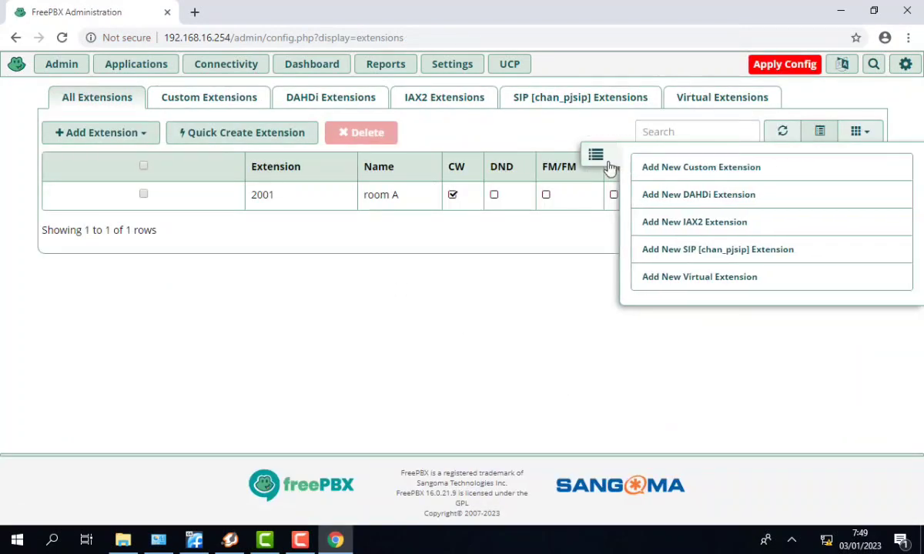
- Apply the configuration with extension 2001 and begin another PJSIP extension starting with 200
{"action": "left_click", "coordinate": [764, 66]}
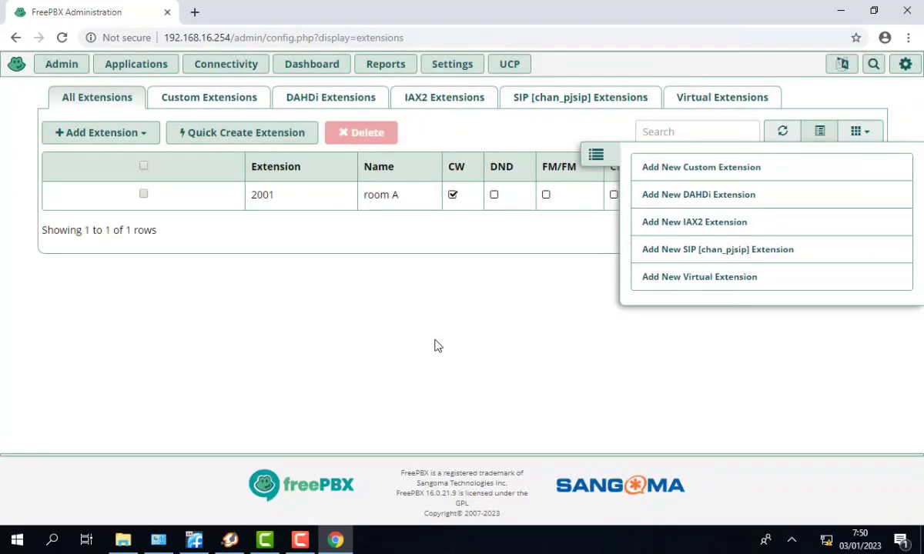
{"action": "left_click", "coordinate": [600, 157]}
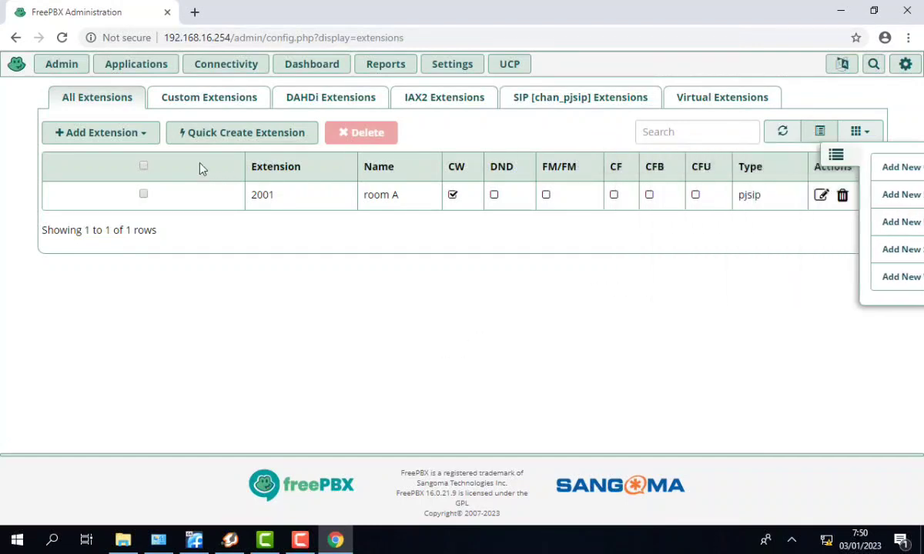
{"action": "left_click", "coordinate": [143, 137]}
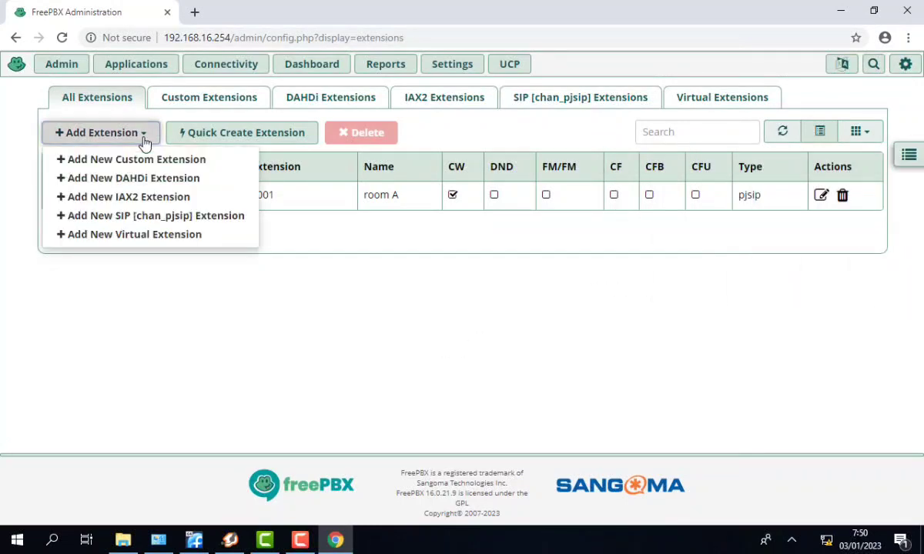
{"action": "left_click", "coordinate": [159, 217]}
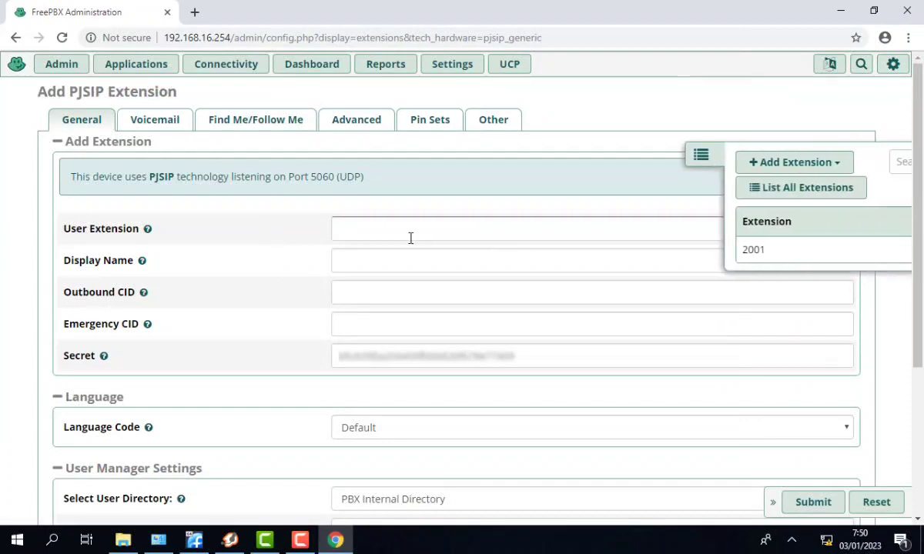
{"action": "left_click", "coordinate": [410, 238]}
{"action": "type", "text": "200"}
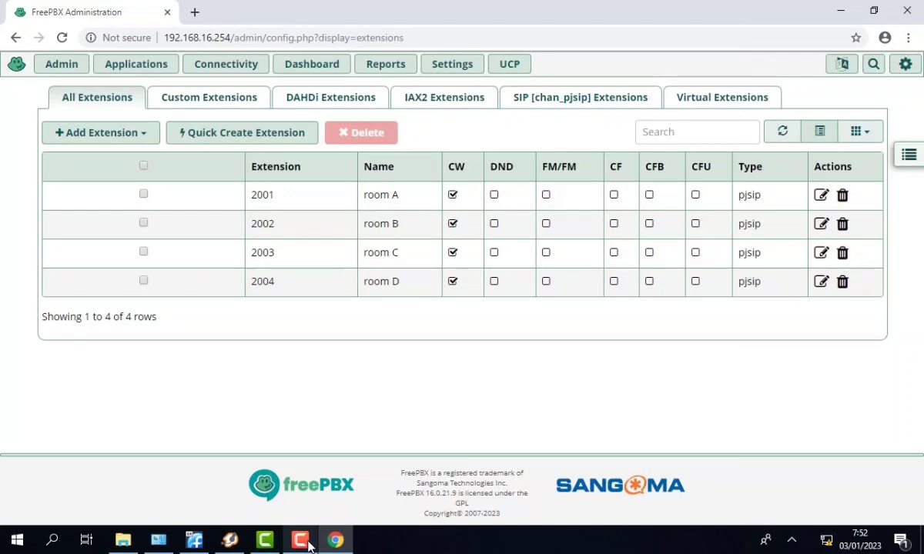
{"action": "left_click", "coordinate": [308, 544]}
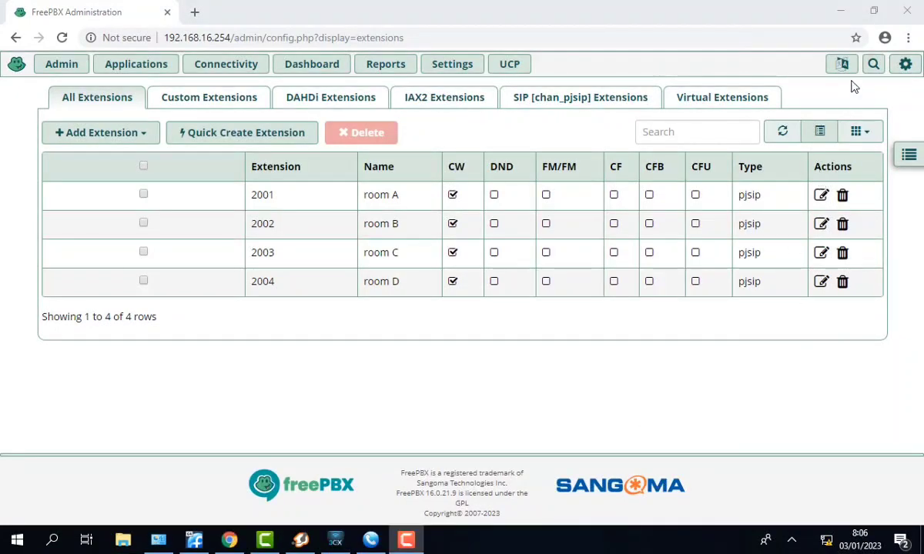
- Log in to Zoiper5 as user 2001 with its password
{"action": "left_click", "coordinate": [840, 11]}
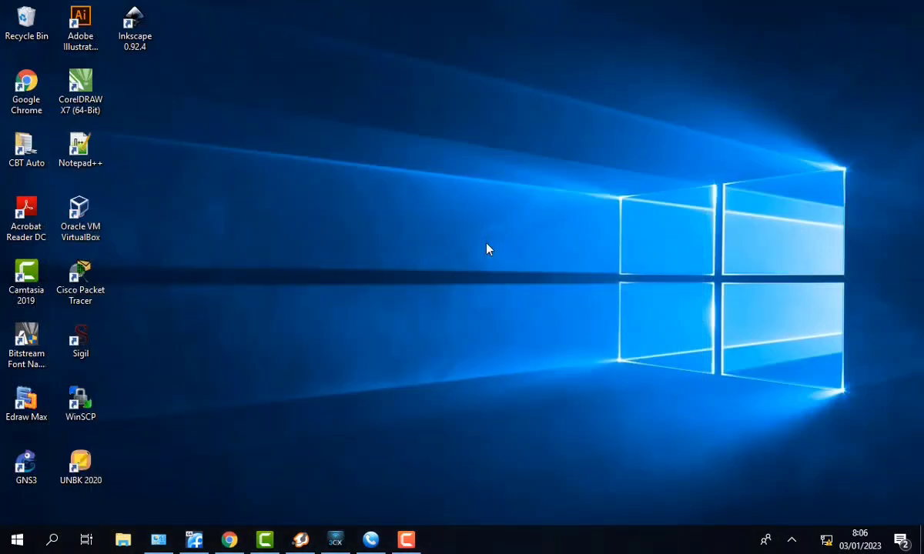
{"action": "left_click", "coordinate": [300, 541]}
{"action": "left_click", "coordinate": [377, 201]}
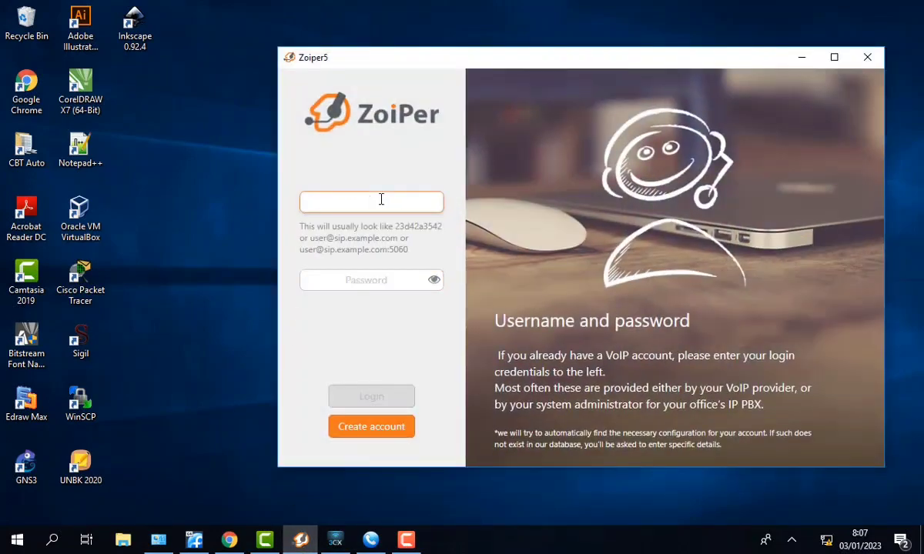
{"action": "type", "text": "2001"}
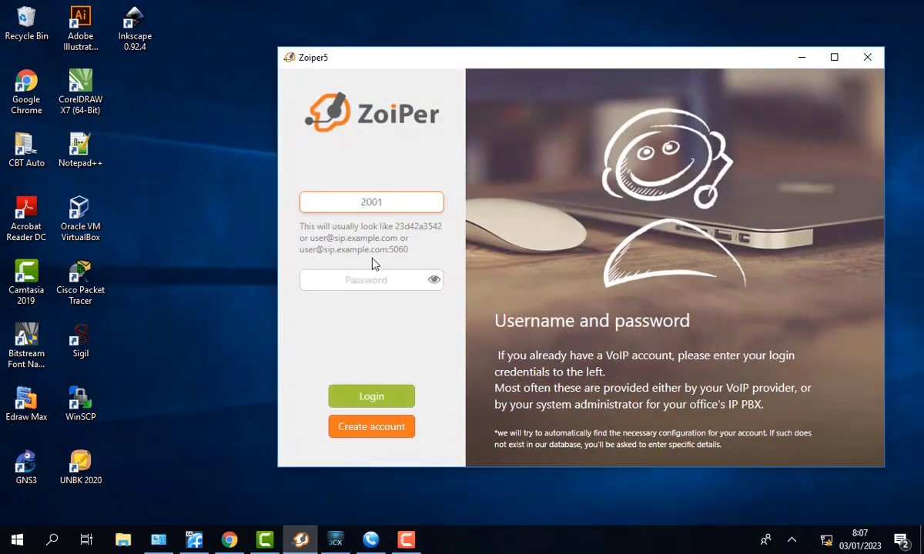
{"action": "left_click", "coordinate": [366, 280]}
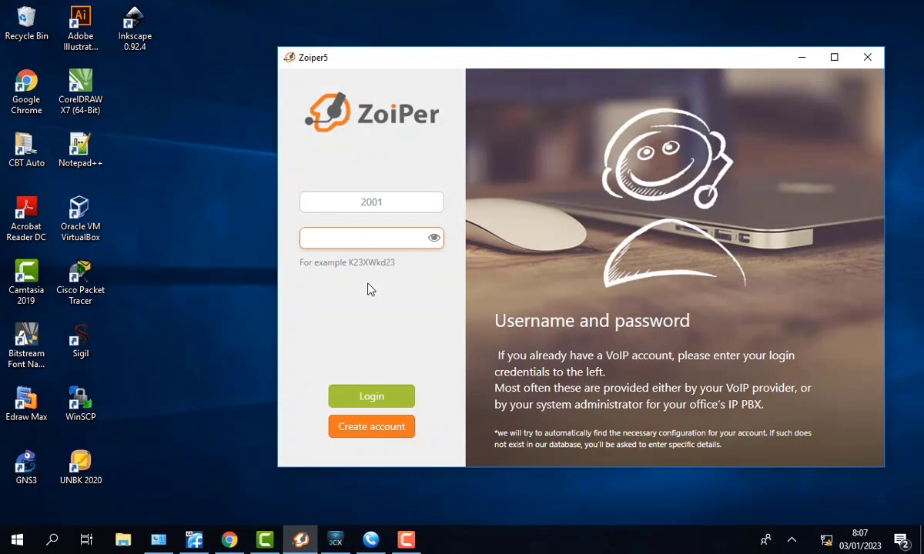
{"action": "type", "text": "20012"}
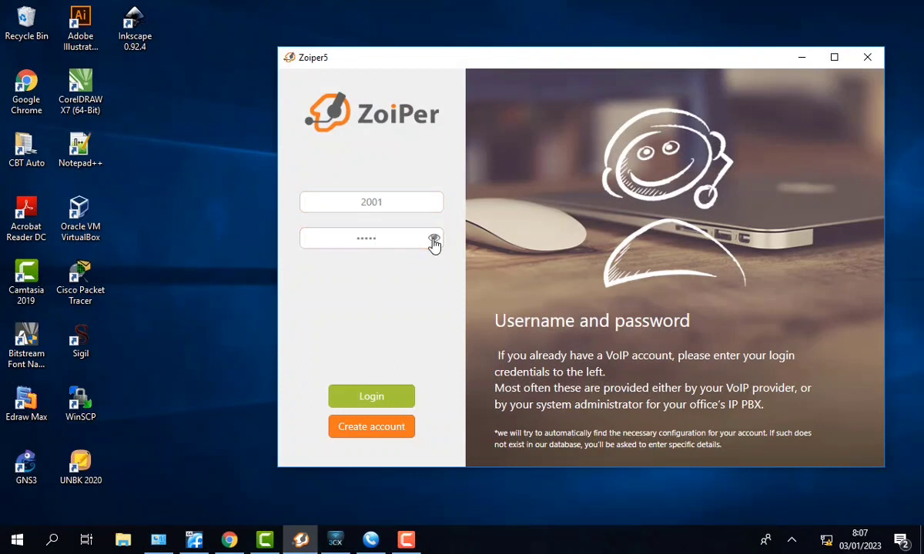
{"action": "left_click", "coordinate": [433, 239]}
{"action": "left_click", "coordinate": [434, 242]}
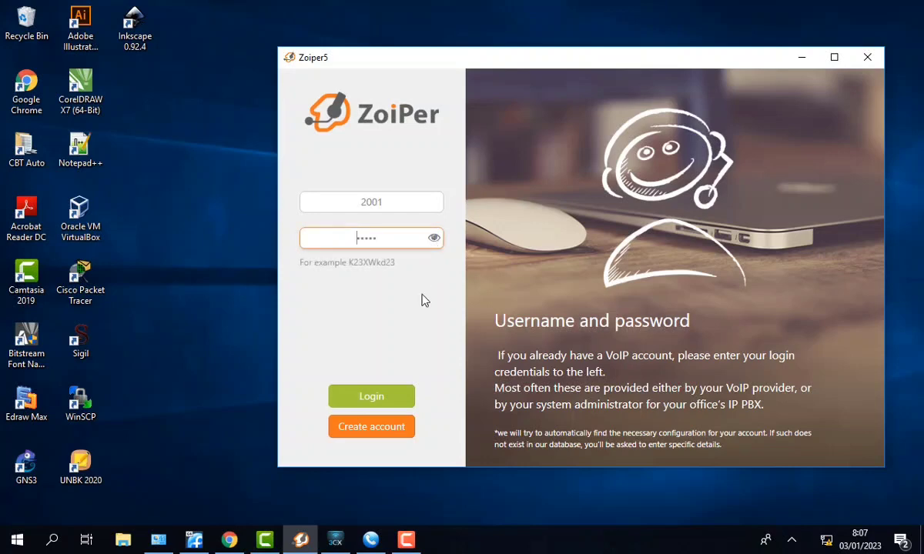
{"action": "left_click", "coordinate": [393, 396]}
- Set host 192.168.16.254, skip optional and device settings after the SIP UDP test, then minimize Zoiper5
{"action": "type", "text": "1"}
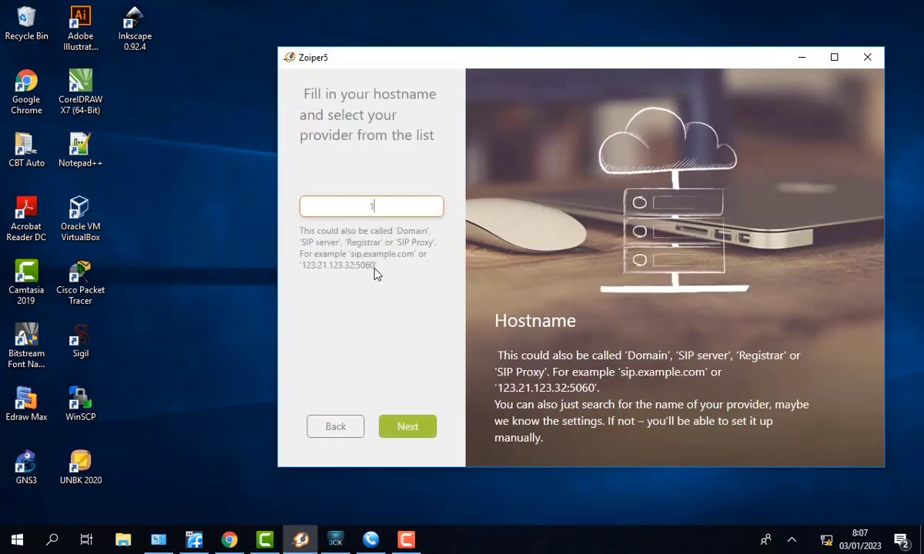
{"action": "type", "text": "92.168.16.254"}
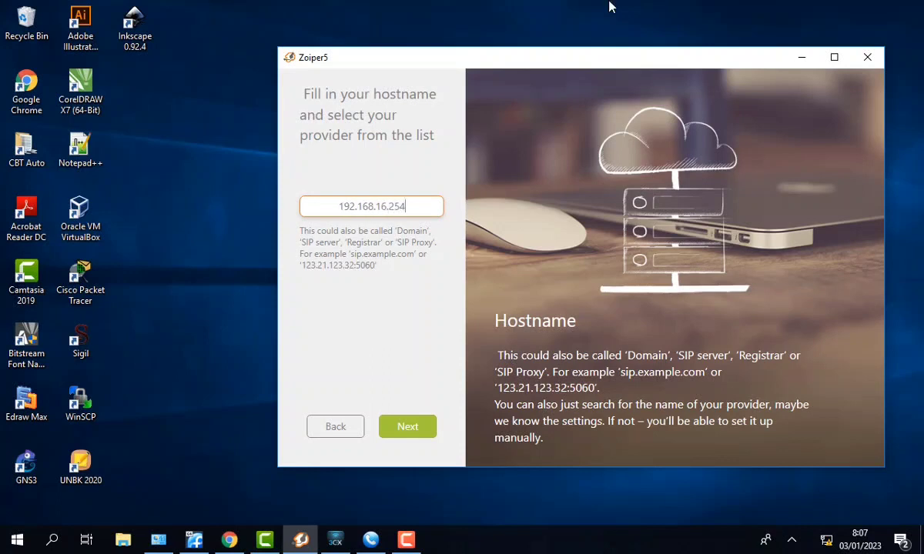
{"action": "left_click", "coordinate": [404, 433]}
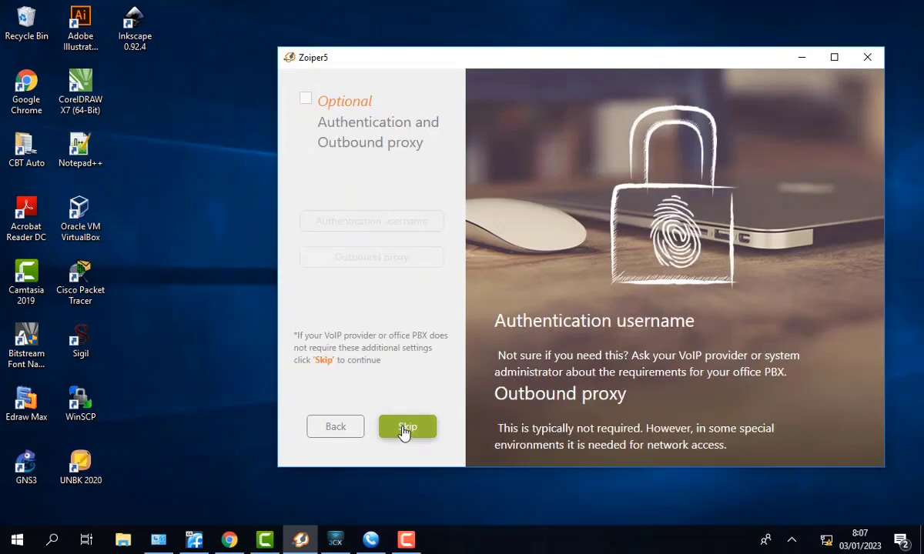
{"action": "left_click", "coordinate": [405, 428]}
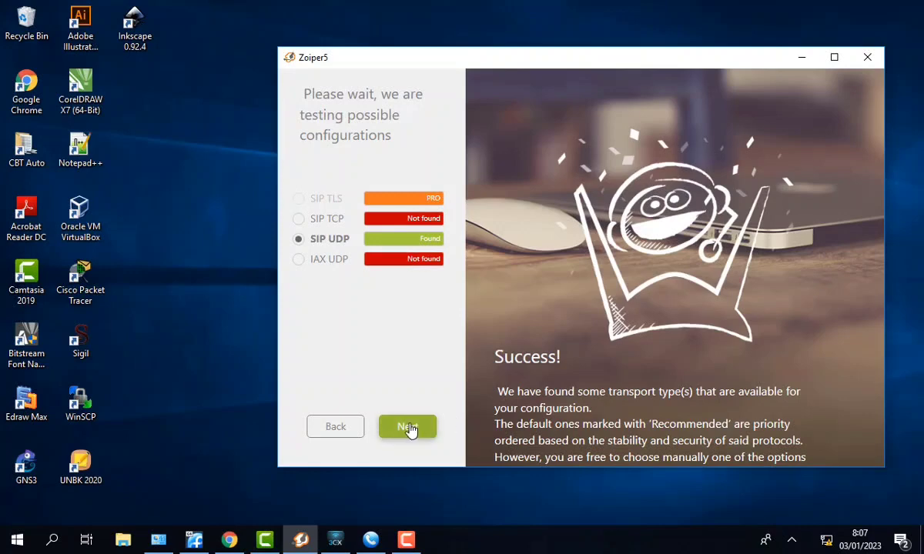
{"action": "left_click", "coordinate": [409, 428]}
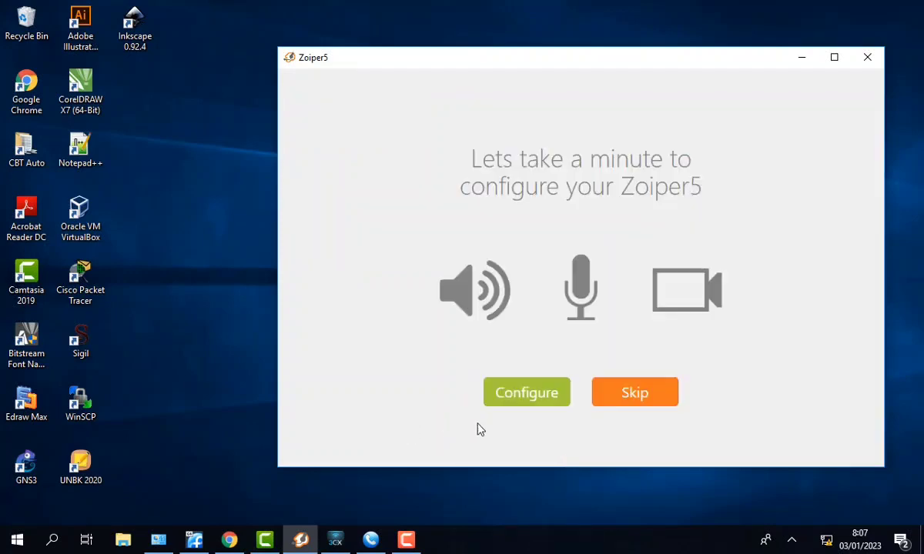
{"action": "left_click", "coordinate": [664, 398]}
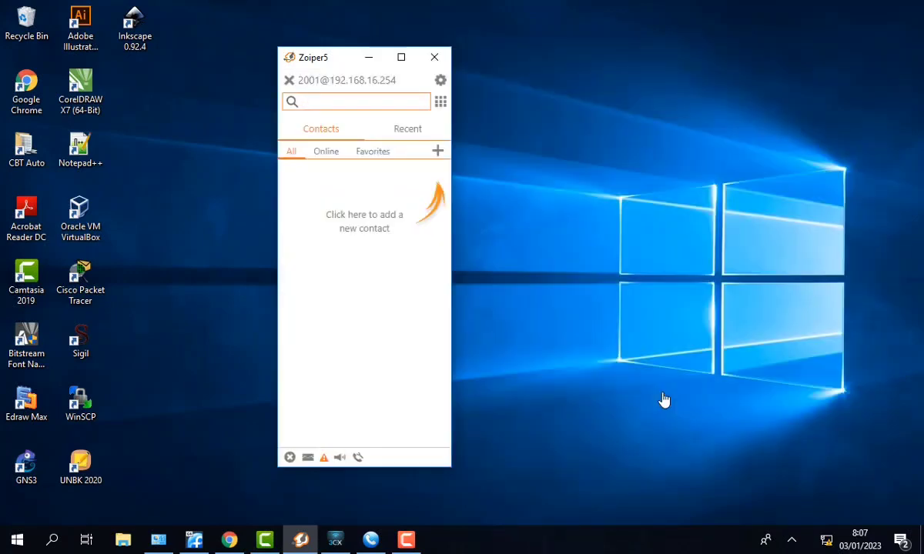
{"action": "left_click", "coordinate": [369, 57]}
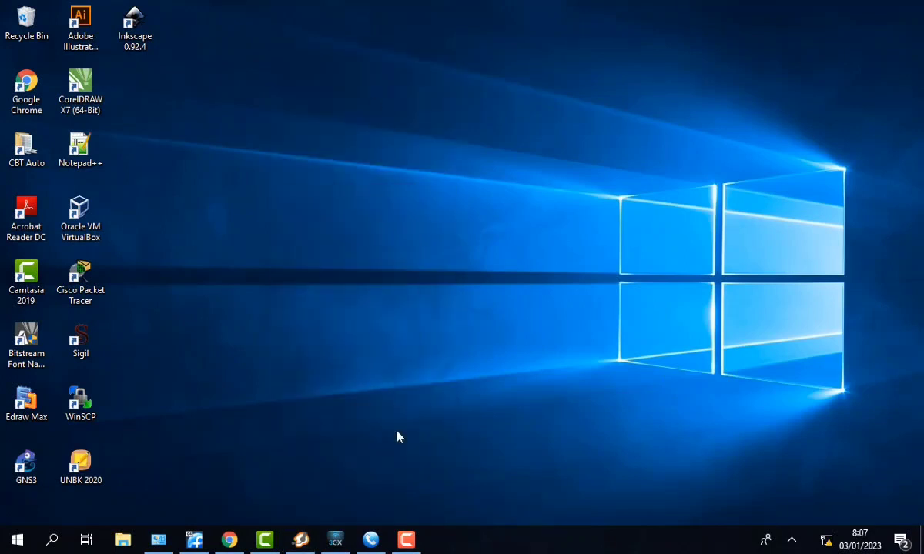
- Create a new 3CXPhone SIP account named 'room B'
{"action": "left_click", "coordinate": [336, 541]}
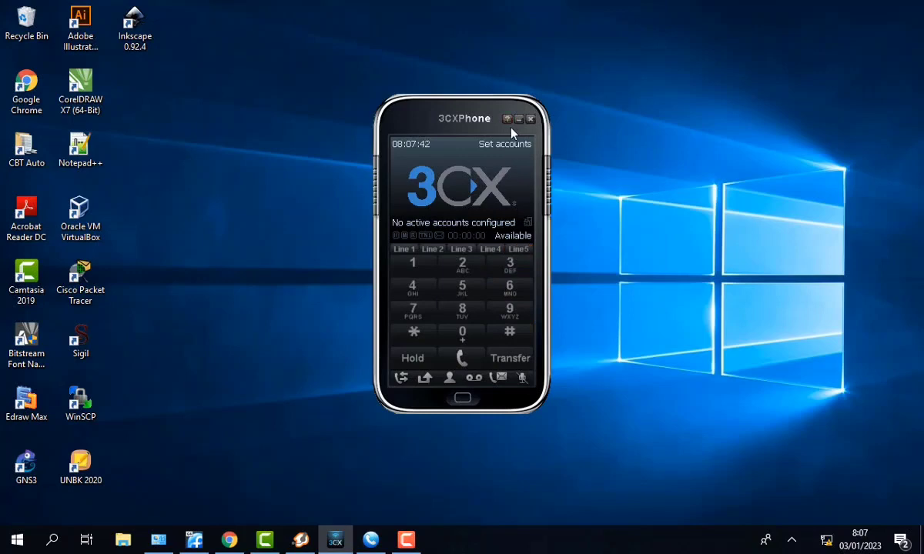
{"action": "left_click", "coordinate": [481, 145]}
{"action": "left_click", "coordinate": [609, 179]}
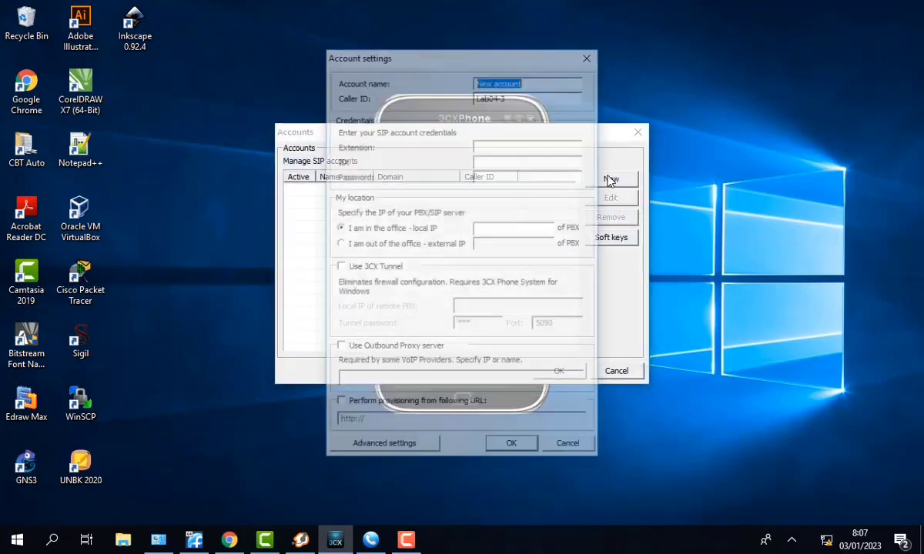
{"action": "key", "text": "BackSpace"}
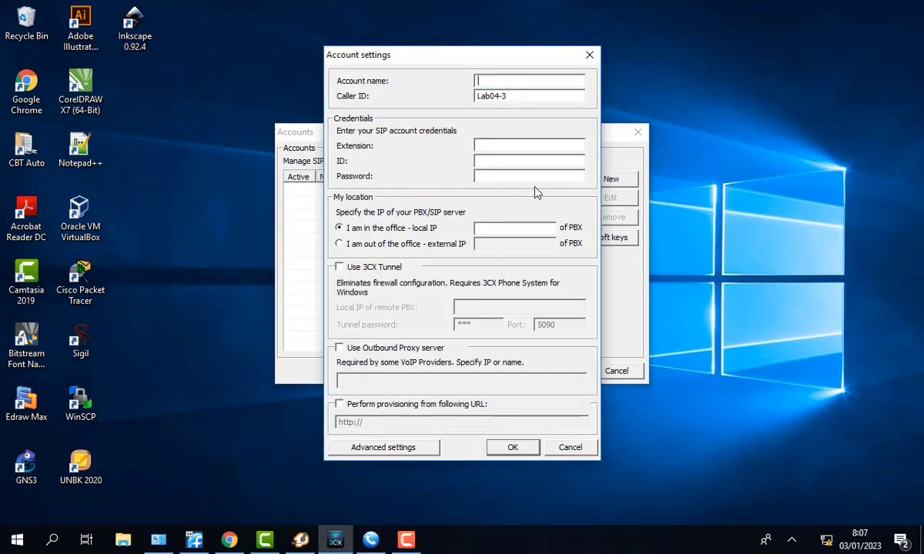
{"action": "type", "text": "roomb"}
{"action": "key", "text": "BackSpace"}
{"action": "type", "text": "b"}
{"action": "key", "text": "BackSpace"}
{"action": "type", "text": "B"}
- Set caller ID and ID 2002, password and PBX IP 192.168.16.254, save, then bring up MicroSIP
{"action": "key", "text": "Tab"}
{"action": "type", "text": "2002"}
{"action": "key", "text": "Tab"}
{"action": "type", "text": "2002"}
{"action": "key", "text": "Tab"}
{"action": "type", "text": "2002"}
{"action": "key", "text": "Tab"}
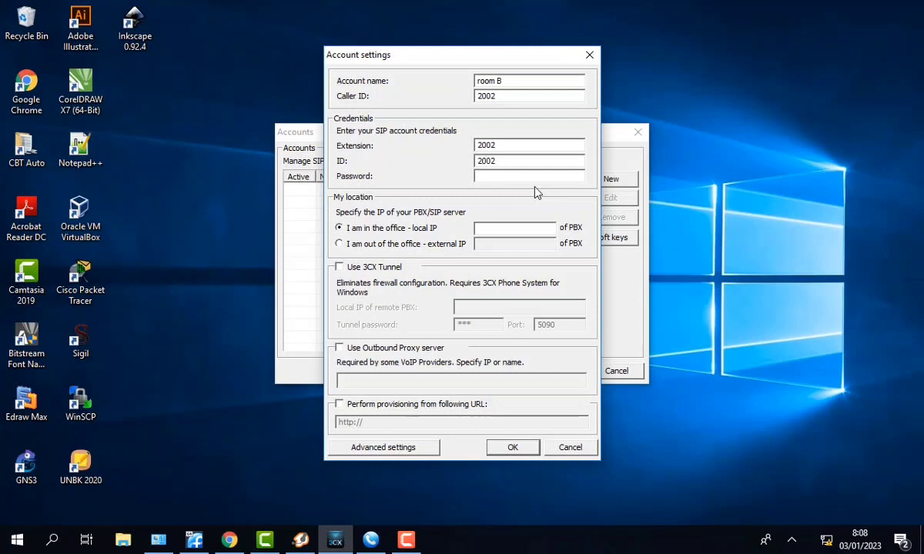
{"action": "type", "text": "20022"}
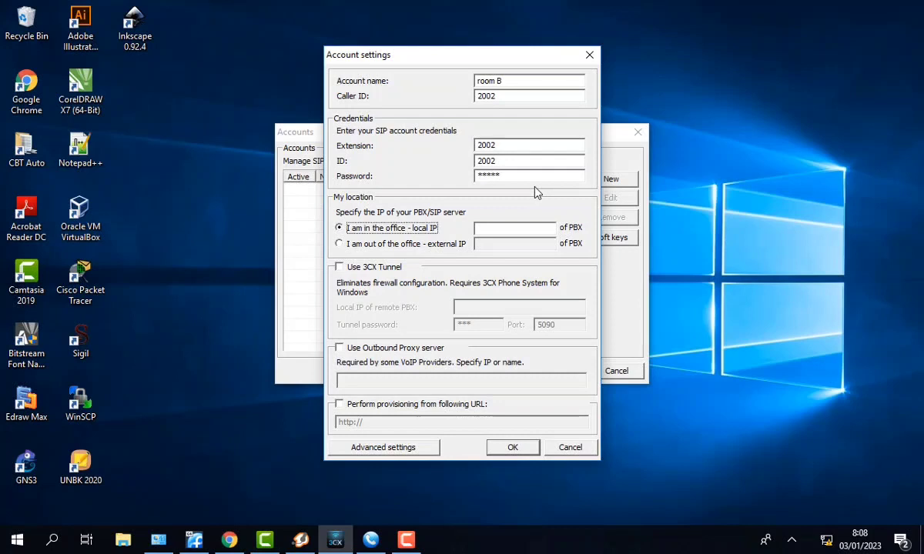
{"action": "type", "text": "19"}
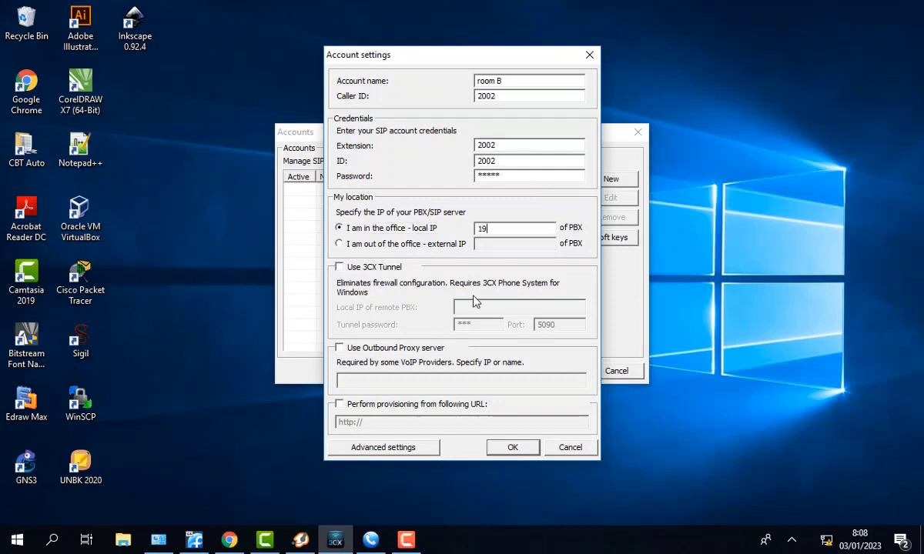
{"action": "type", "text": "2.168.16.254"}
{"action": "left_click", "coordinate": [513, 447]}
{"action": "left_click", "coordinate": [554, 370]}
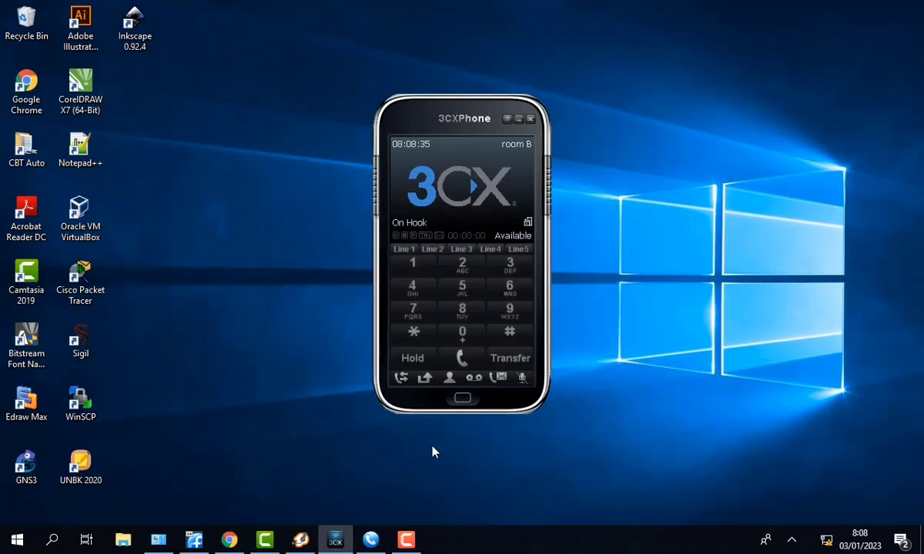
{"action": "left_click", "coordinate": [370, 540]}
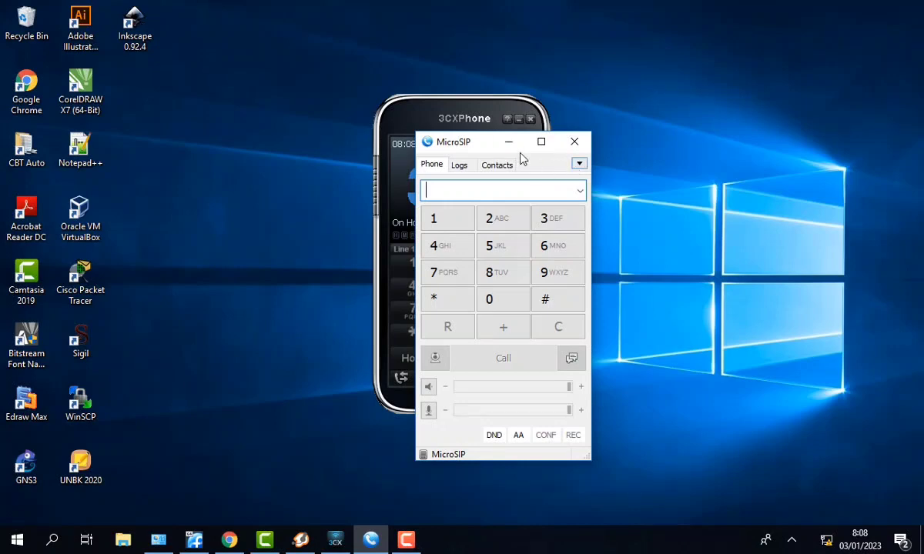
- Minimize 3CXPhone and open a blank Add Account form in MicroSIP
{"action": "left_click", "coordinate": [518, 120]}
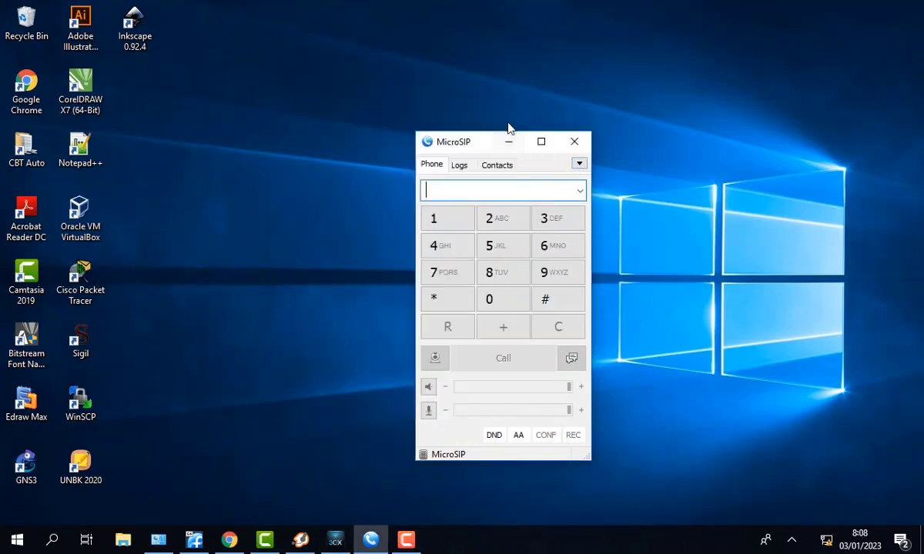
{"action": "left_click_drag", "start_coordinate": [477, 138], "coordinate": [441, 132]}
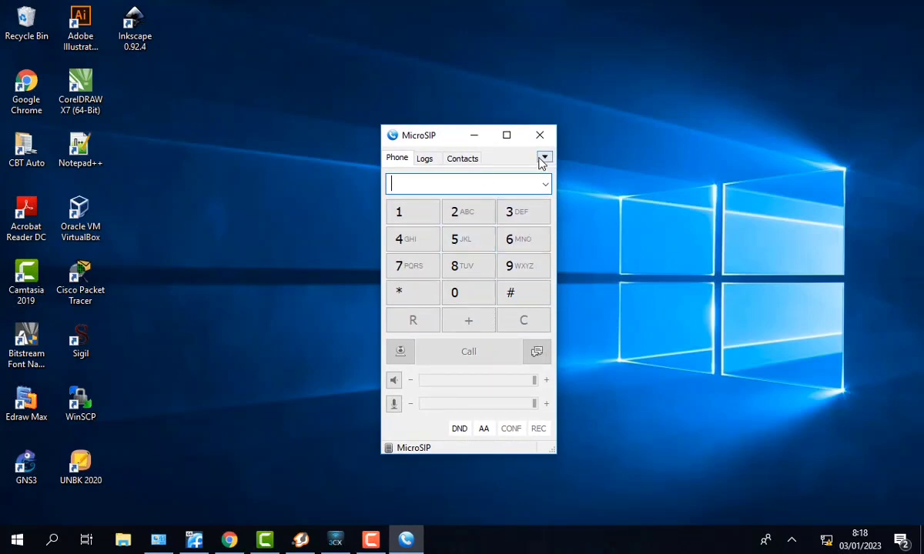
{"action": "left_click", "coordinate": [544, 156]}
{"action": "left_click", "coordinate": [551, 164]}
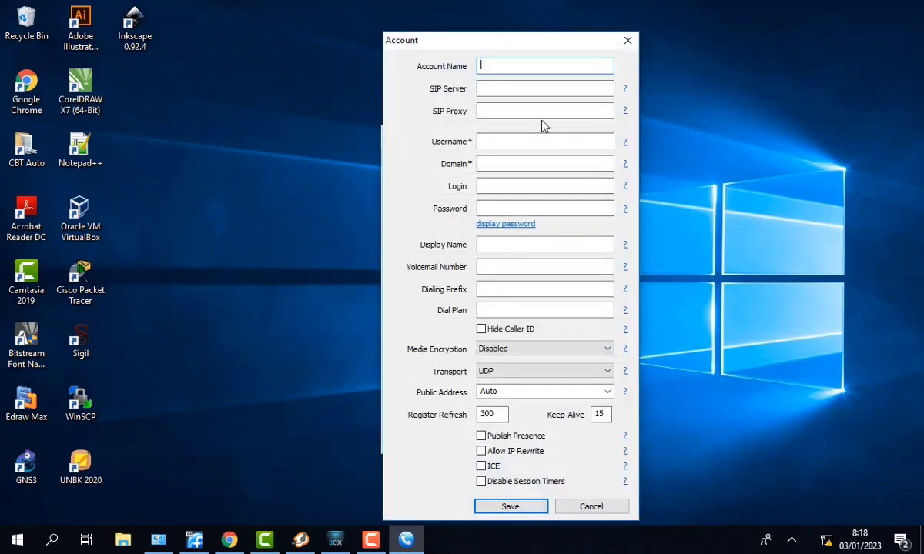
- Enter account name room C with SIP server and domain 192.168.16.254
{"action": "type", "text": "room C"}
{"action": "key", "text": "Tab"}
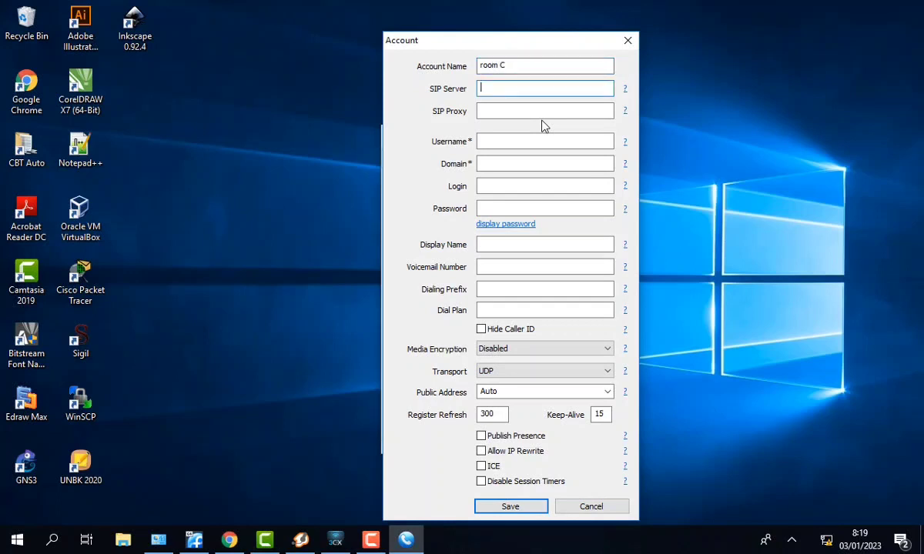
{"action": "type", "text": "192.168.16.254"}
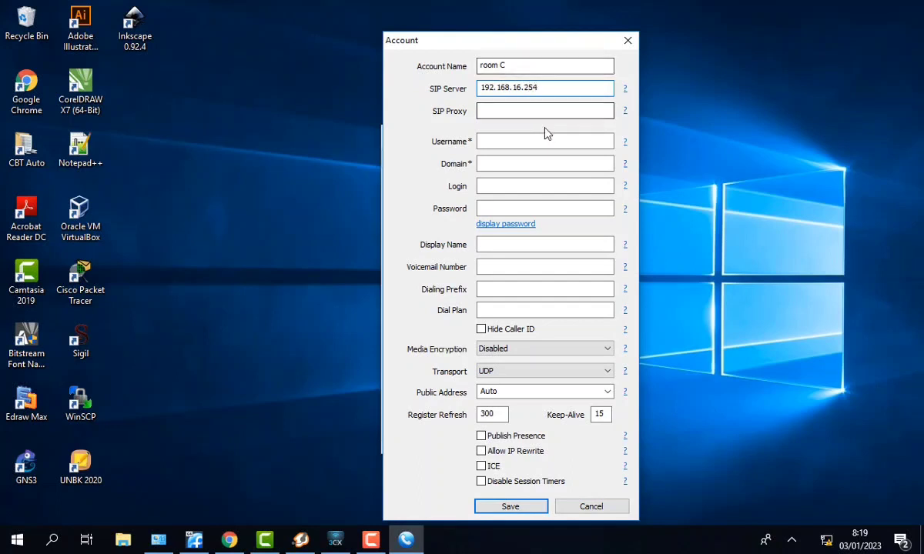
{"action": "left_click", "coordinate": [544, 139]}
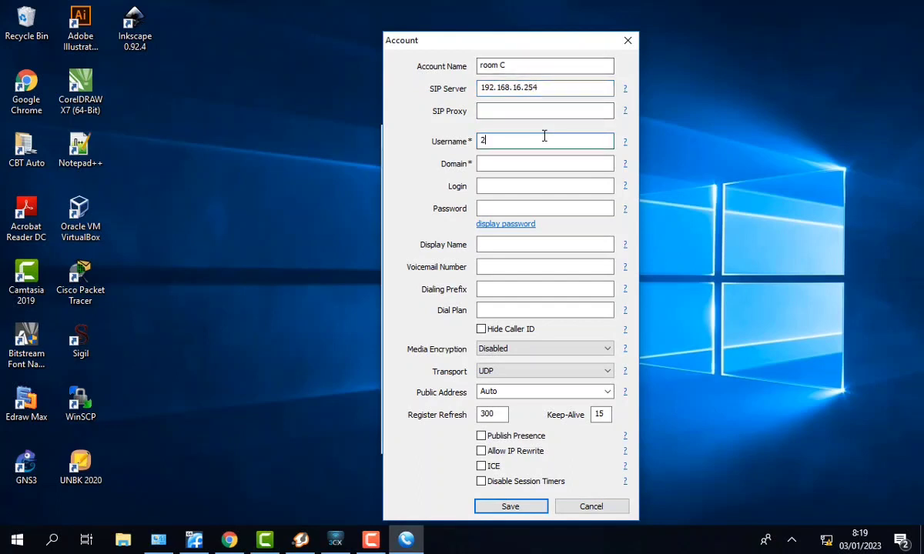
{"action": "key", "text": "Tab"}
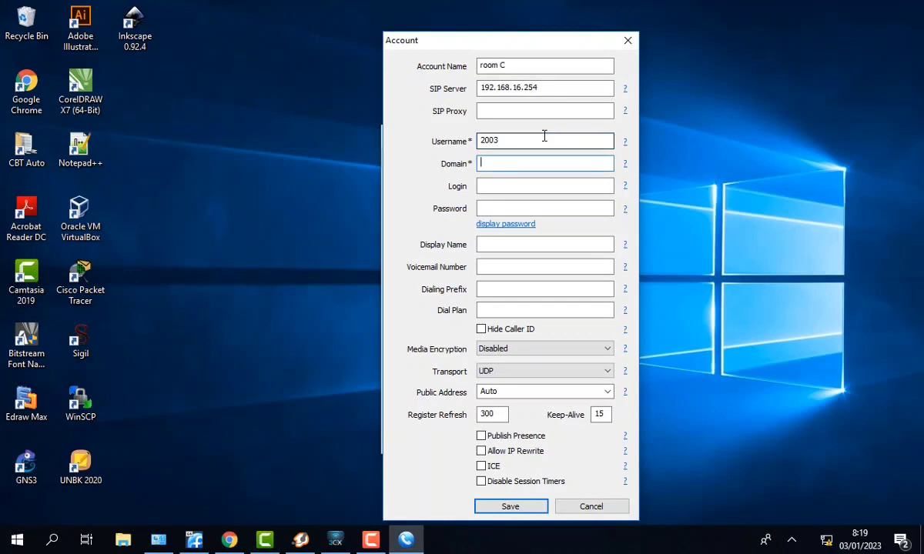
{"action": "type", "text": "192.168.16.254"}
- Set login 2003, enter the account password and display name room C, and save
{"action": "key", "text": "Tab"}
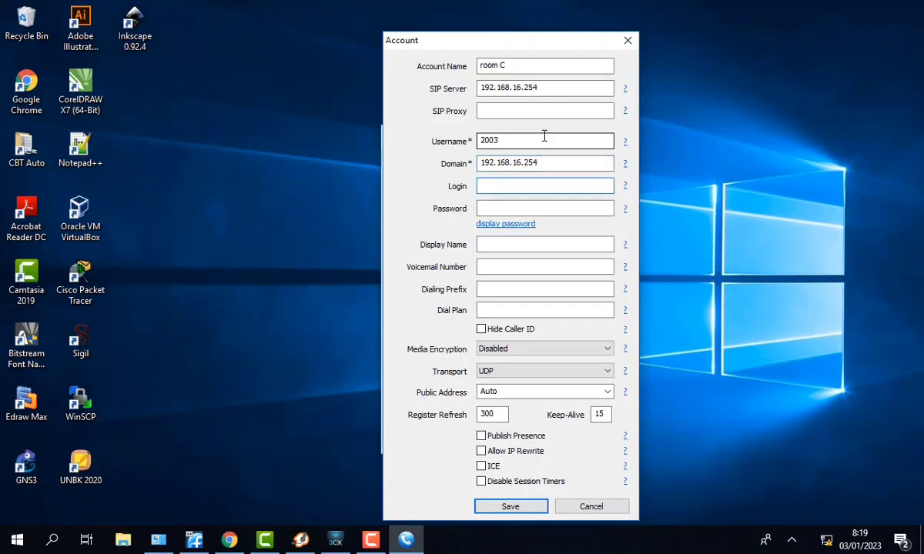
{"action": "type", "text": "2003"}
{"action": "key", "text": "Tab"}
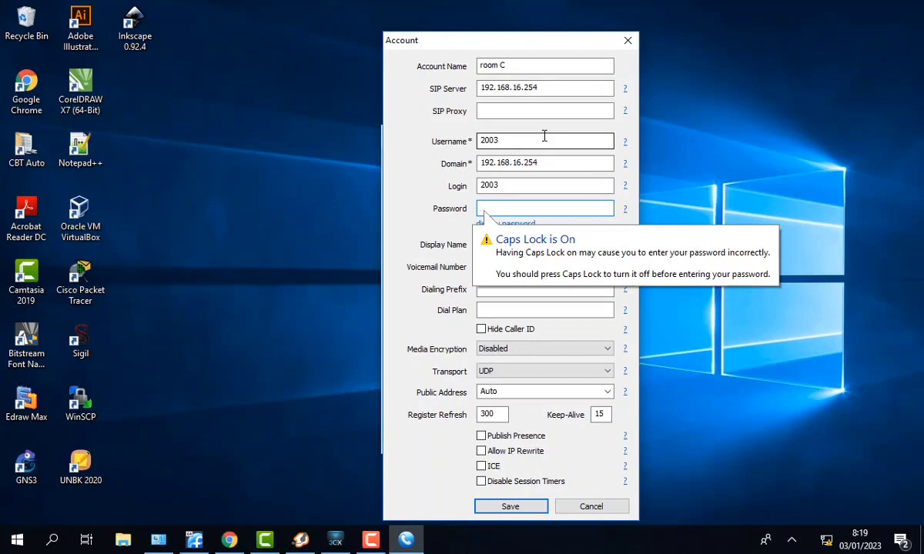
{"action": "left_click", "coordinate": [525, 222]}
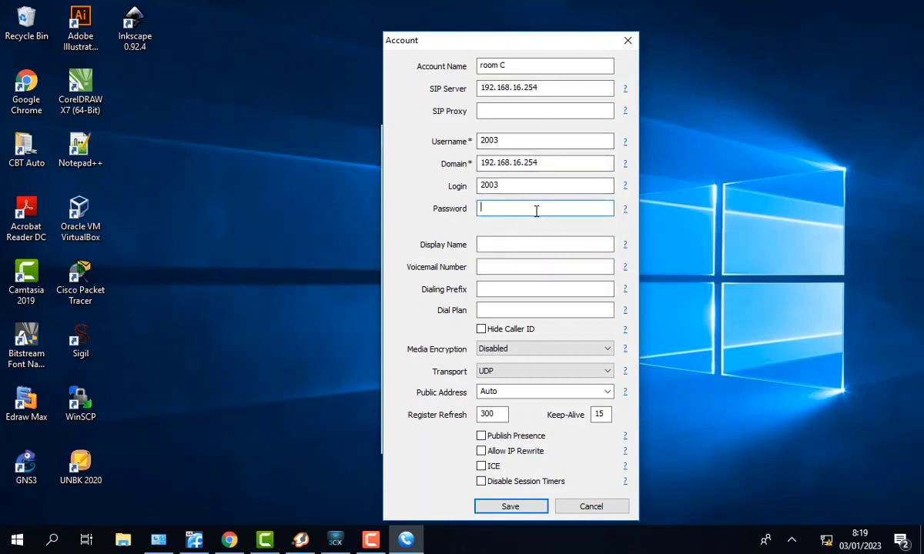
{"action": "type", "text": "room3"}
{"action": "left_click", "coordinate": [525, 241]}
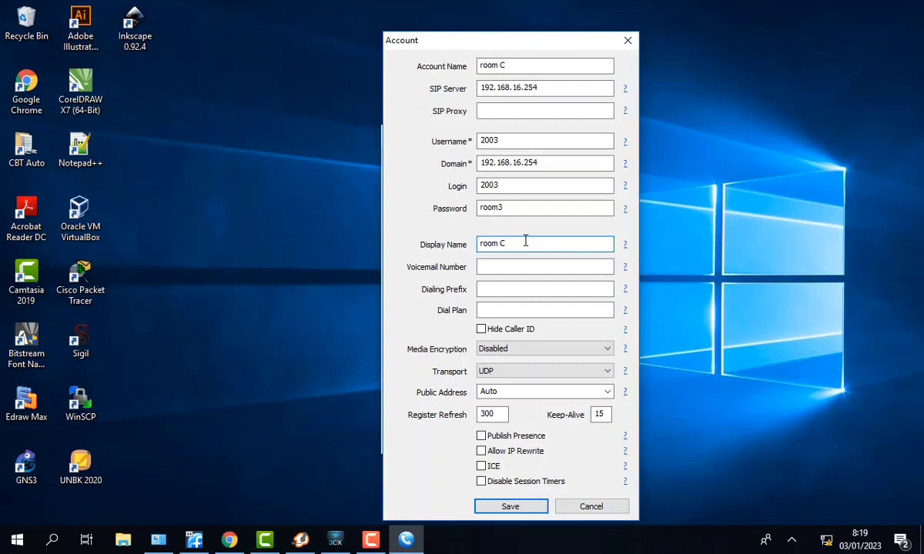
{"action": "left_click", "coordinate": [511, 506]}
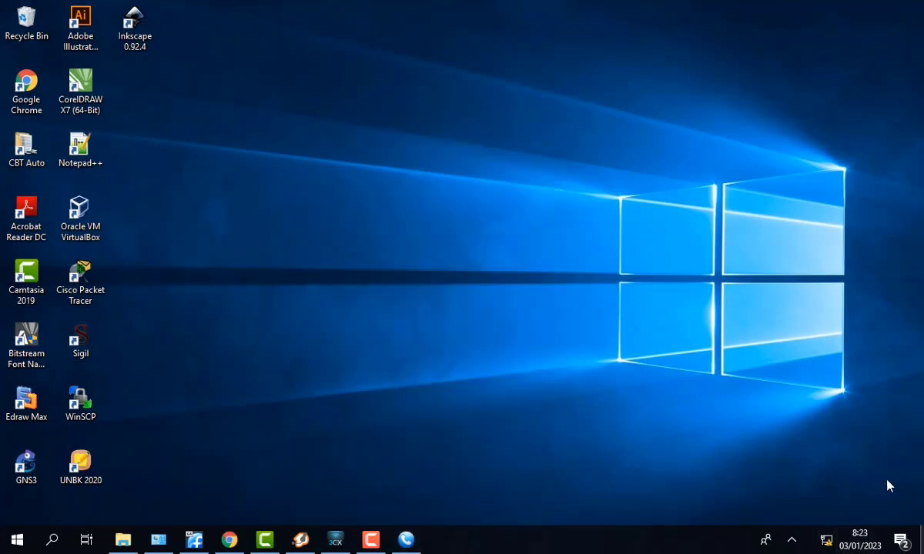
- Bring up X-Lite from the system tray and show its empty SIP Accounts list
{"action": "left_click", "coordinate": [792, 544]}
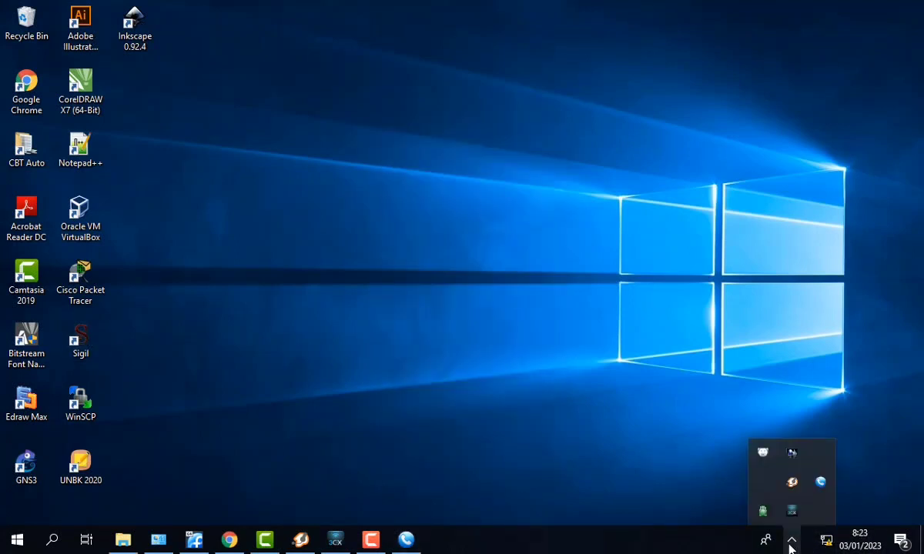
{"action": "right_click", "coordinate": [763, 512]}
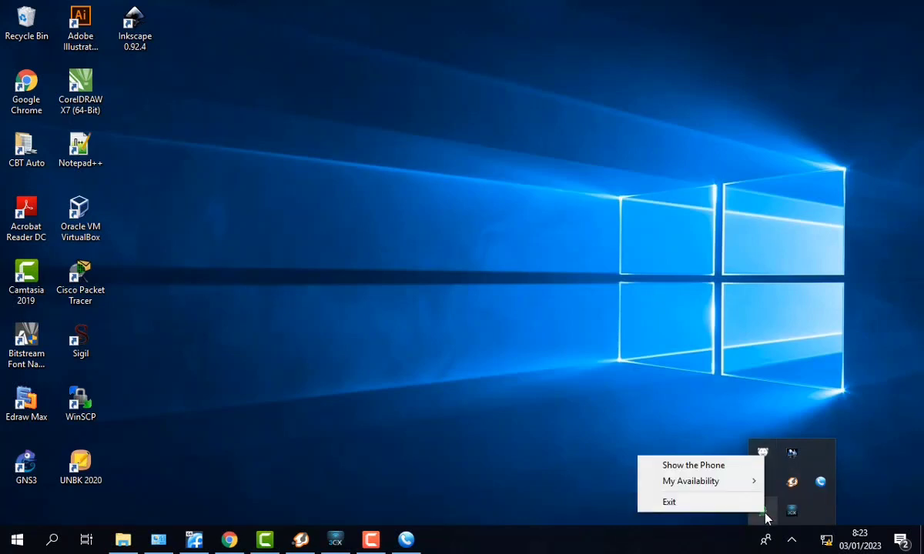
{"action": "left_click", "coordinate": [766, 518]}
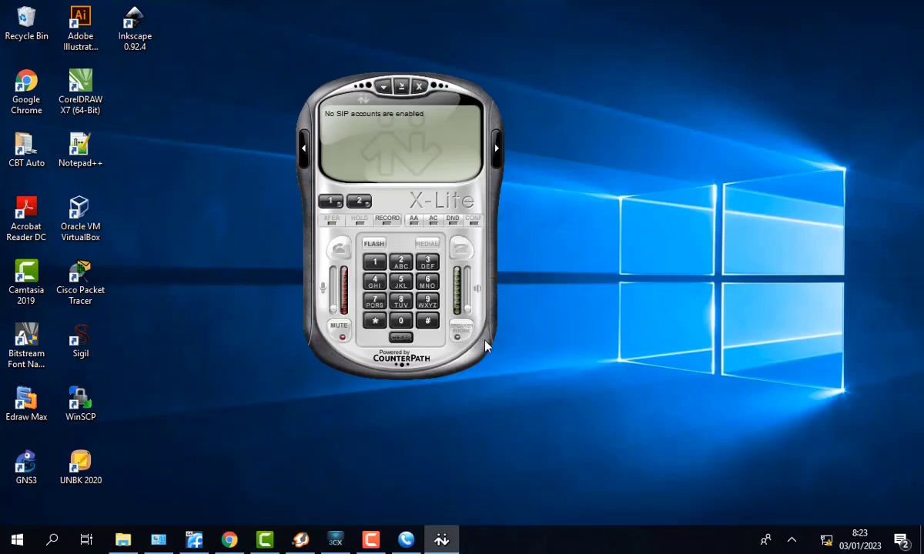
{"action": "left_click", "coordinate": [381, 88]}
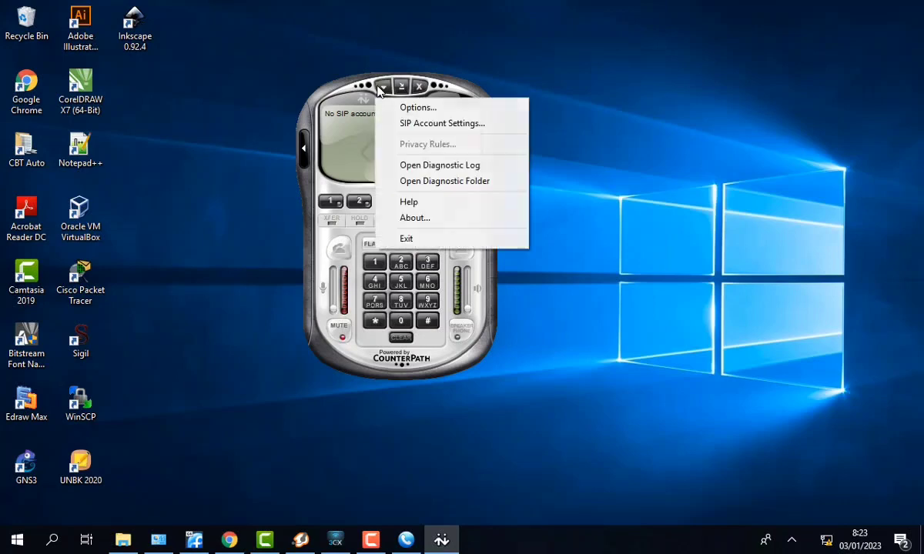
{"action": "left_click", "coordinate": [451, 124]}
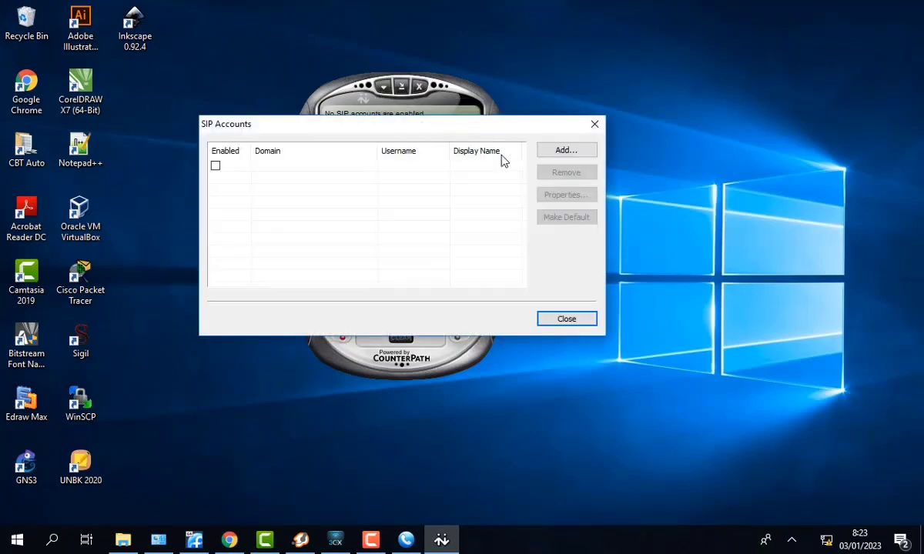
- Add an X-Lite account: display name room D, user 2004, password, domain 192.168.16.254
{"action": "left_click", "coordinate": [547, 151]}
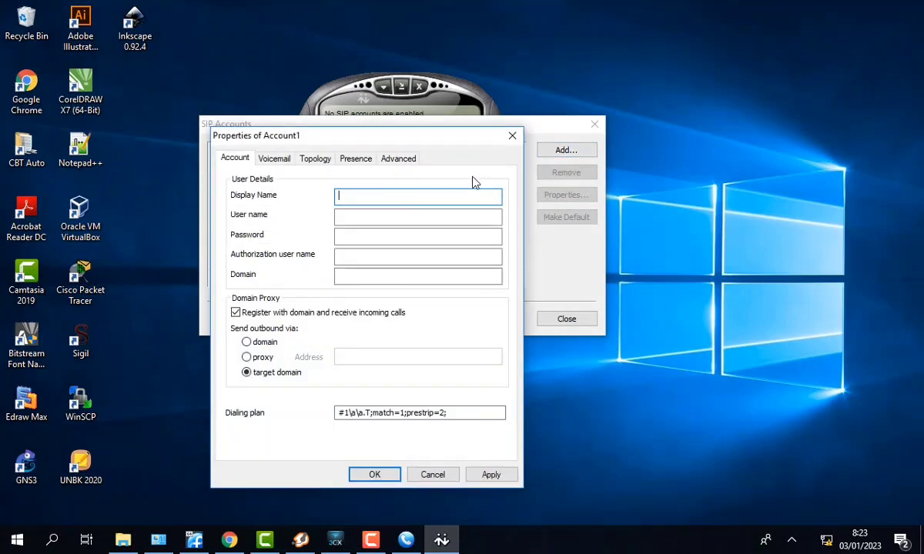
{"action": "type", "text": "room D"}
{"action": "key", "text": "Tab"}
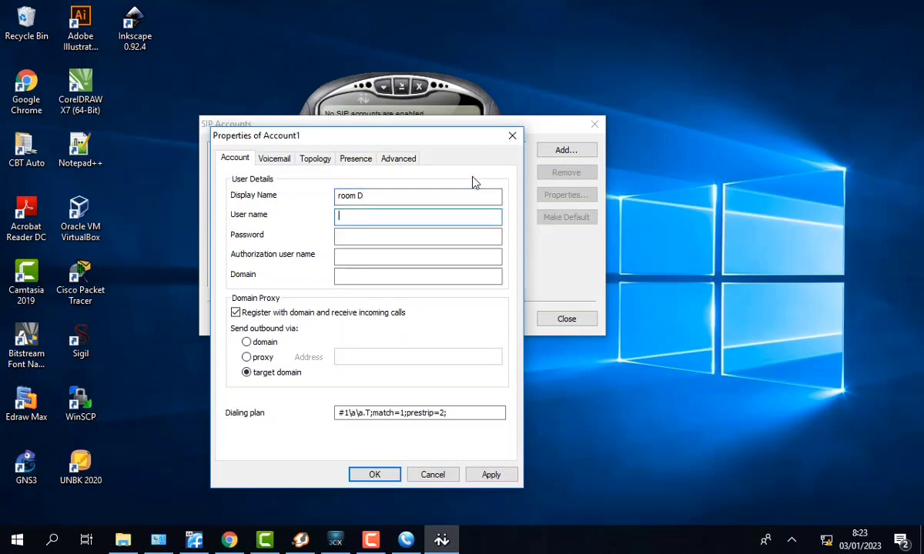
{"action": "type", "text": "2004"}
{"action": "key", "text": "Tab"}
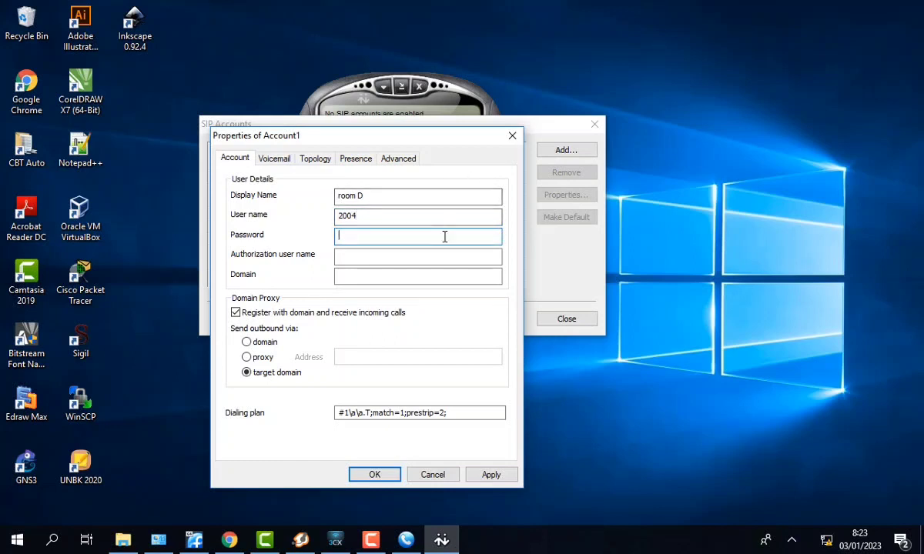
{"action": "type", "text": "•••"}
{"action": "left_click", "coordinate": [413, 274]}
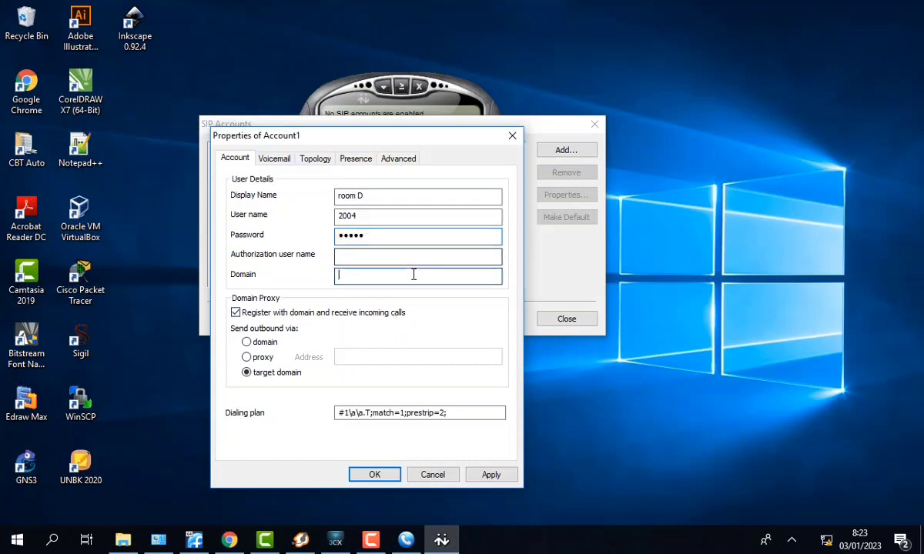
{"action": "type", "text": "192.168"}
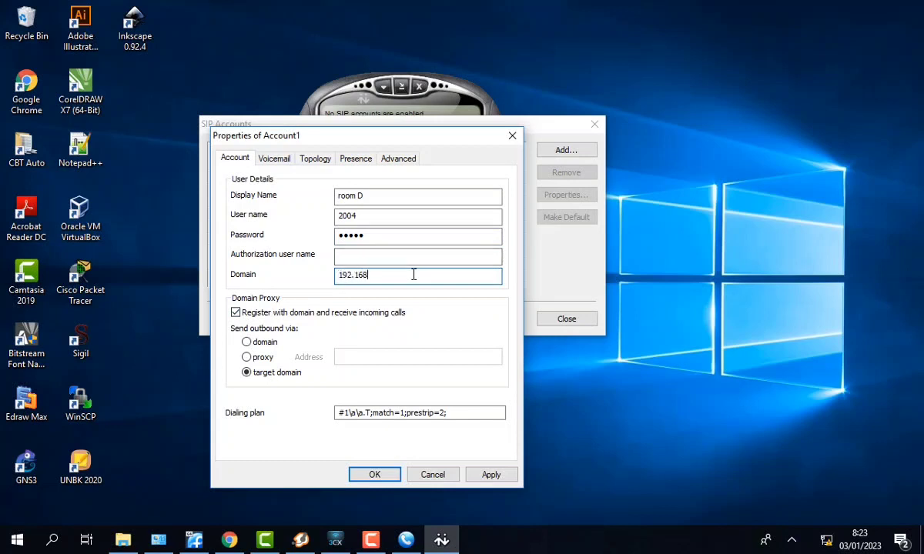
{"action": "type", "text": ".16.254"}
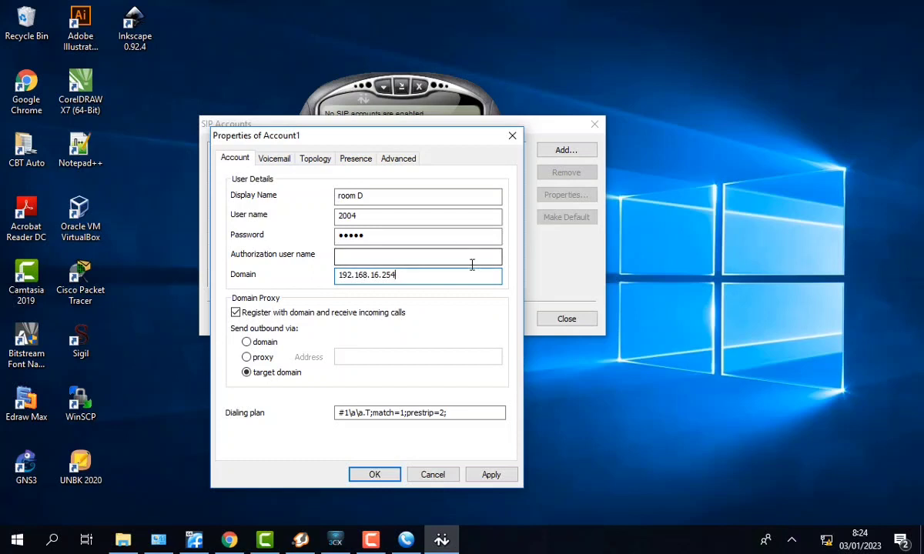
{"action": "left_click", "coordinate": [488, 475]}
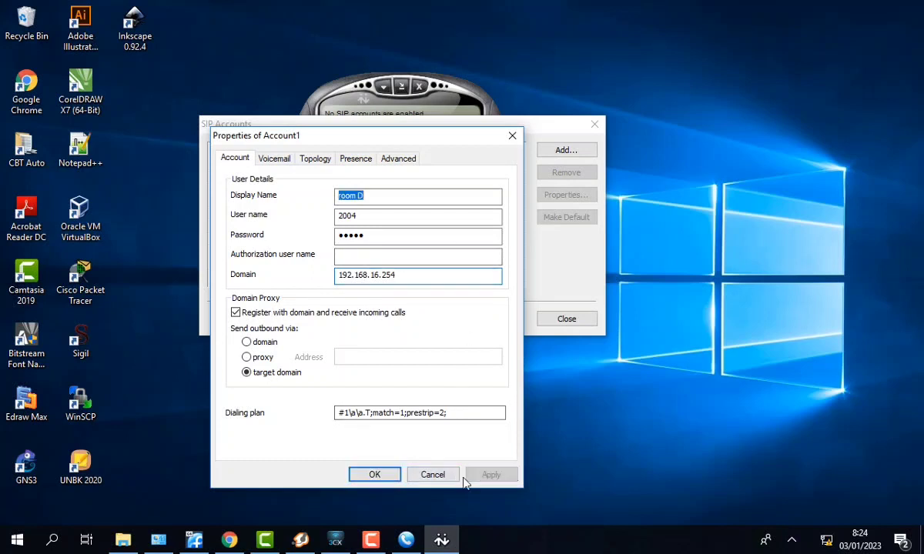
{"action": "left_click", "coordinate": [374, 475]}
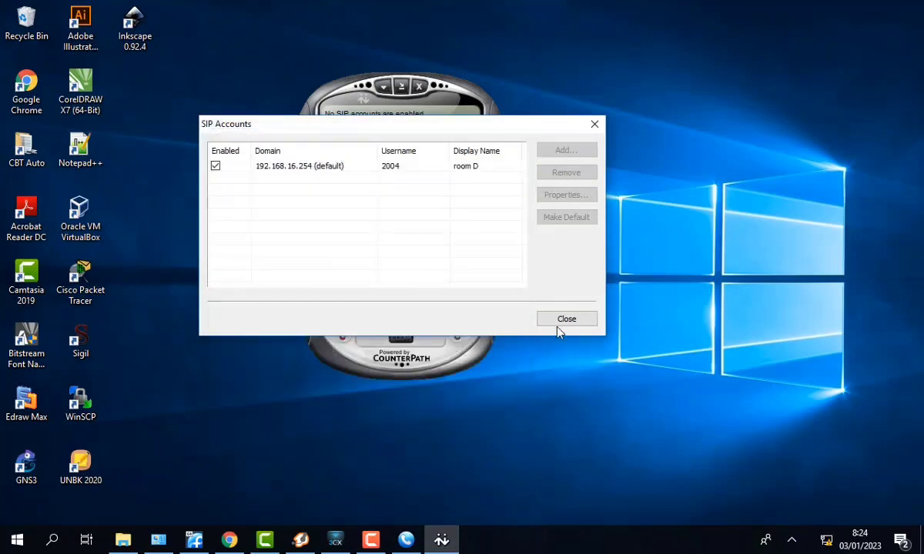
{"action": "left_click", "coordinate": [557, 325]}
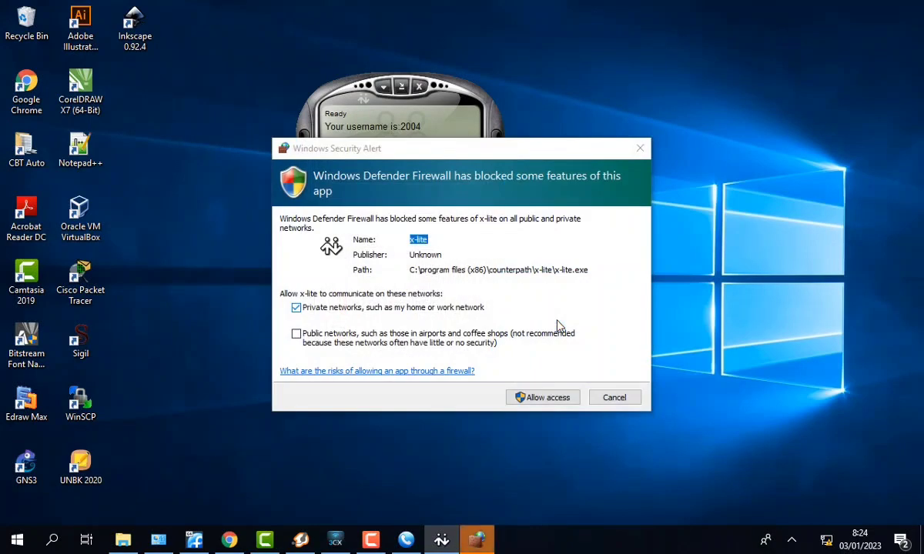
- Allow X-Lite through the firewall so it registers as 2004, then close its window
{"action": "left_click", "coordinate": [561, 399]}
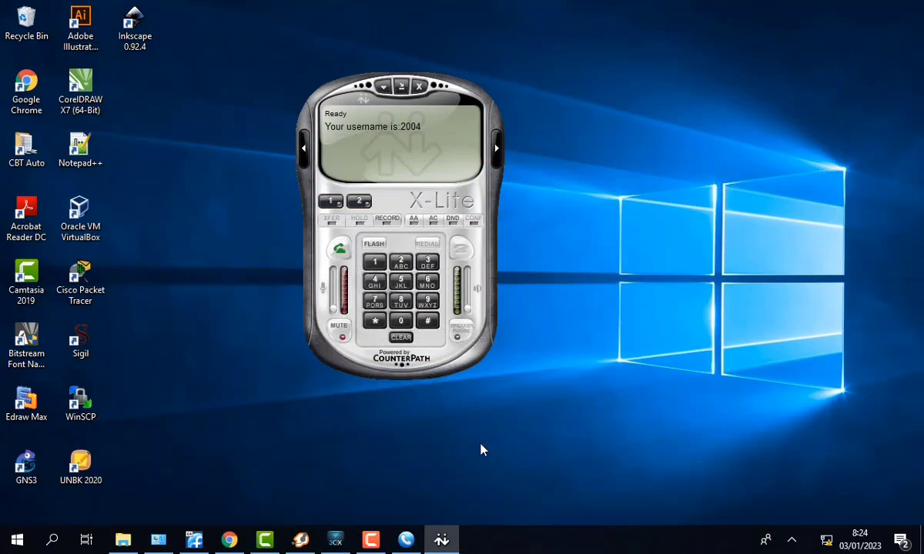
{"action": "left_click", "coordinate": [370, 539]}
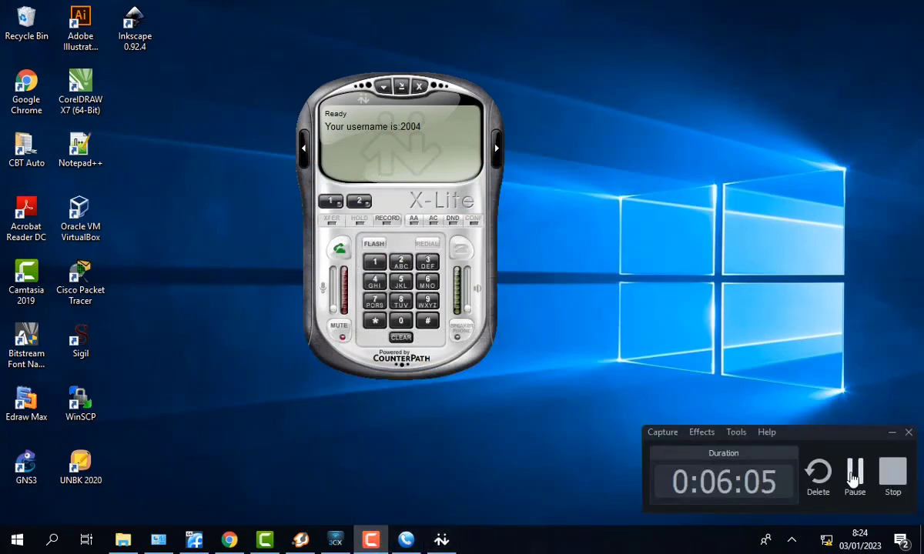
{"action": "left_click", "coordinate": [383, 87]}
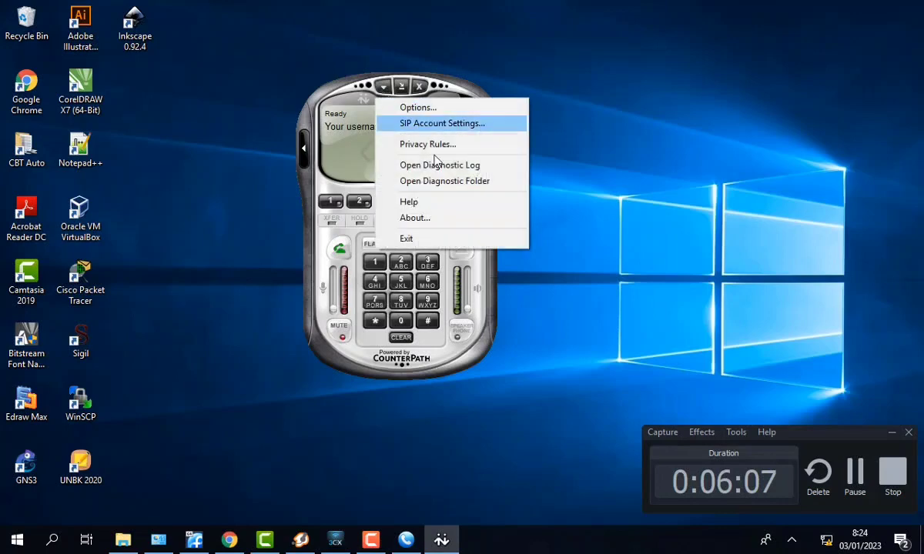
{"action": "left_click", "coordinate": [583, 292]}
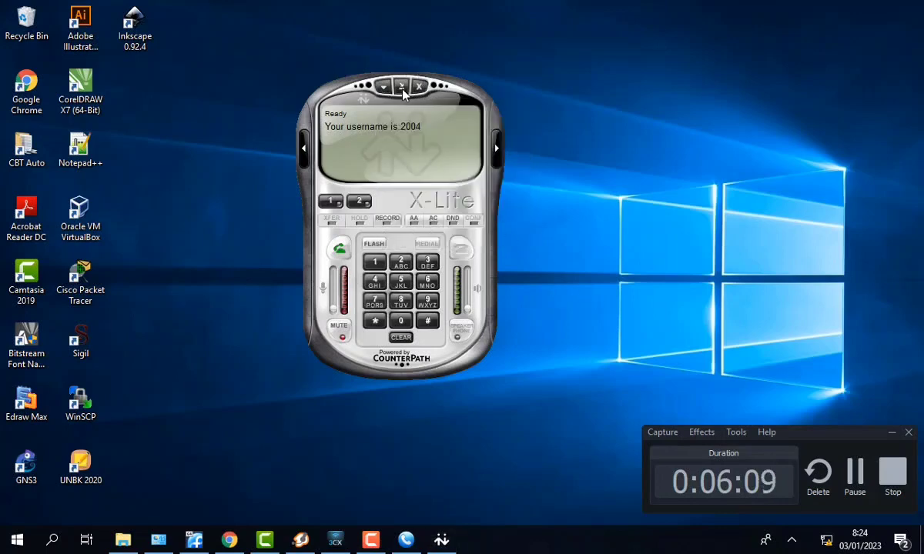
{"action": "left_click", "coordinate": [401, 87]}
{"action": "left_click", "coordinate": [880, 501]}
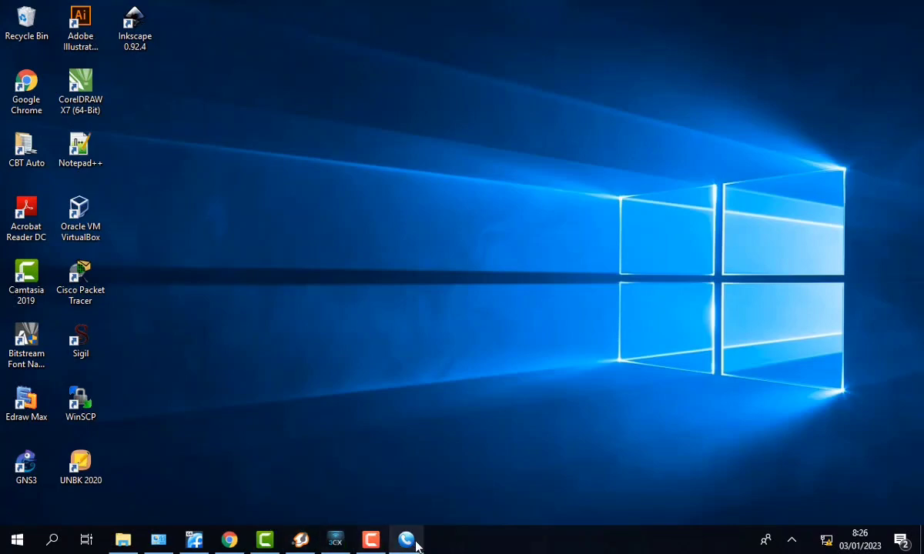
- Show the FreePBX extensions list for 2001–2004, then bring up Zoiper5
{"action": "left_click", "coordinate": [229, 540]}
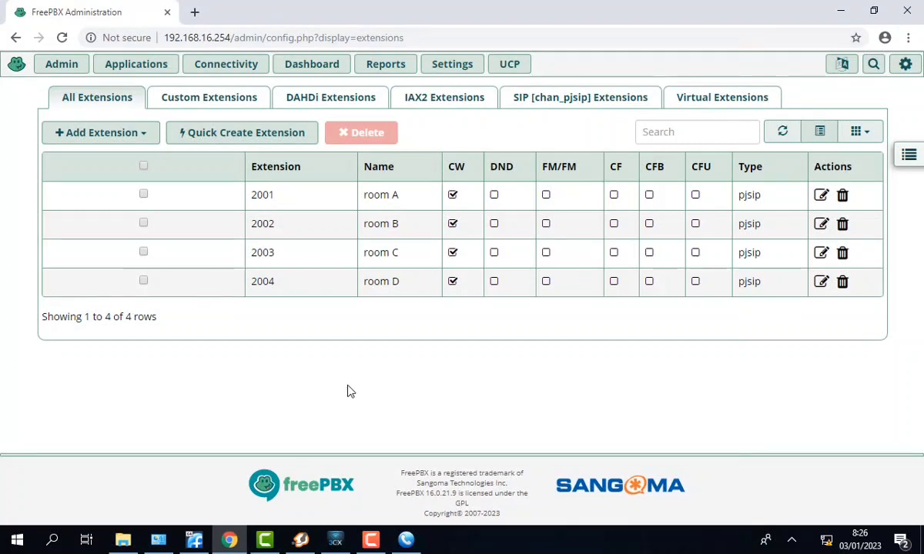
{"action": "left_click", "coordinate": [301, 541]}
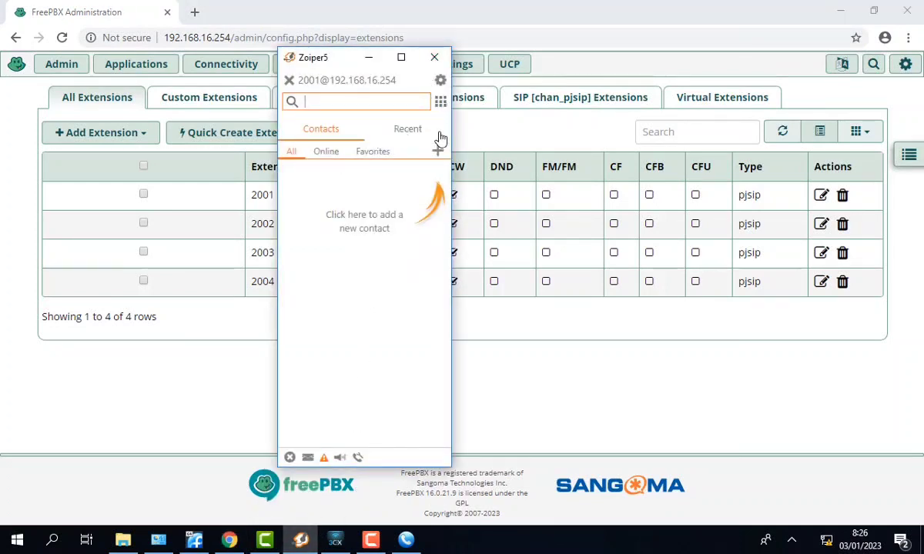
- Dial *71 from Zoiper5 as extension 2001, hang up, and return to FreePBX
{"action": "left_click", "coordinate": [439, 103]}
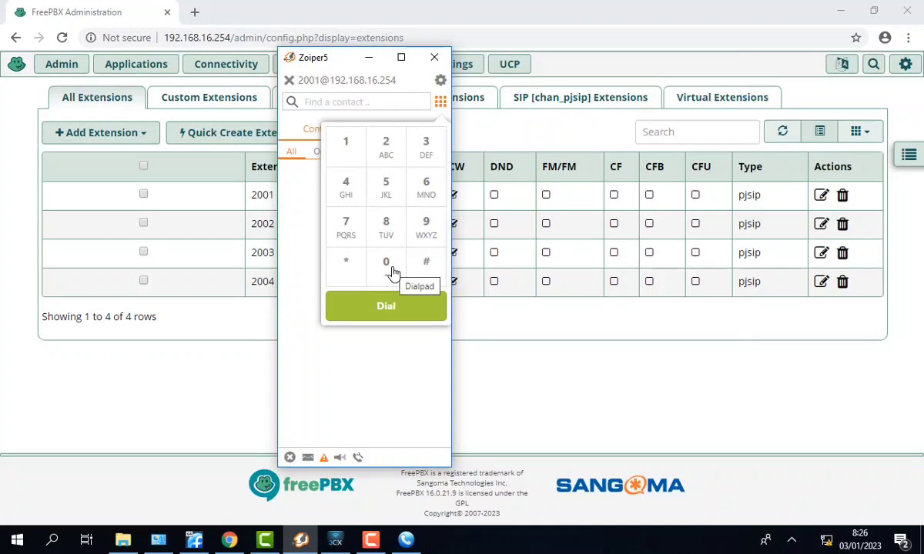
{"action": "left_click", "coordinate": [352, 265]}
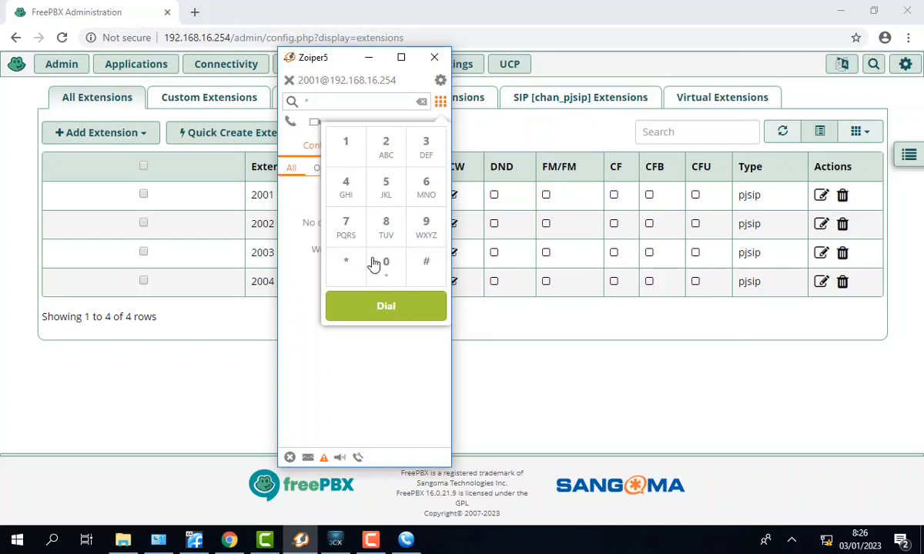
{"action": "left_click", "coordinate": [345, 224]}
{"action": "left_click", "coordinate": [345, 158]}
{"action": "left_click", "coordinate": [386, 306]}
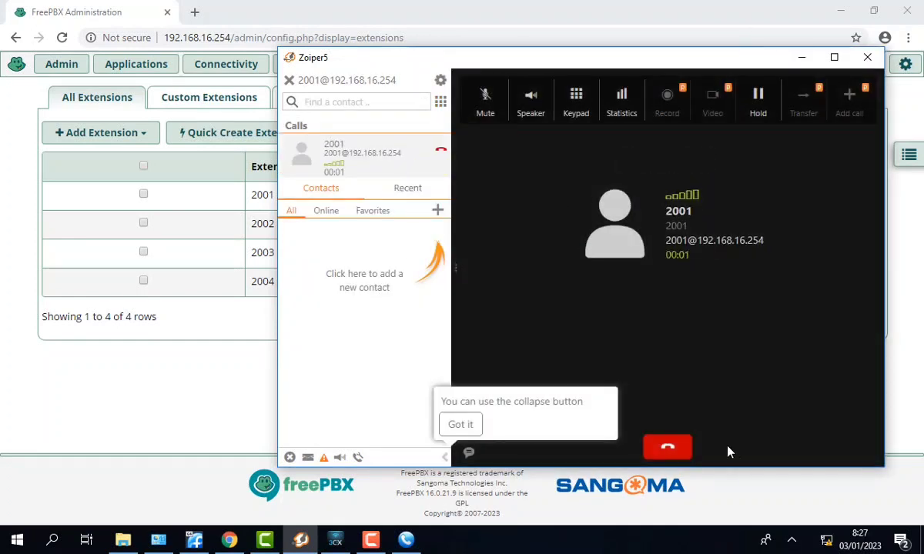
{"action": "left_click", "coordinate": [681, 450]}
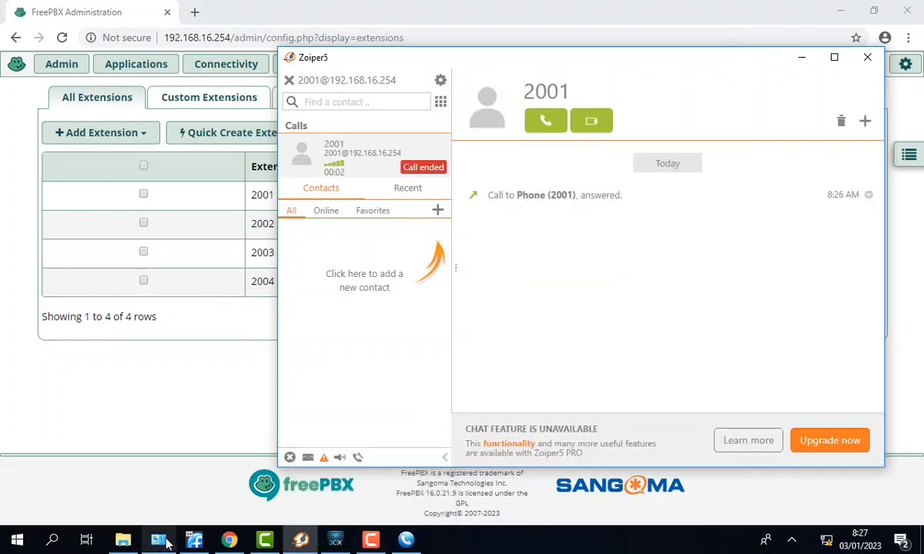
{"action": "left_click", "coordinate": [229, 540]}
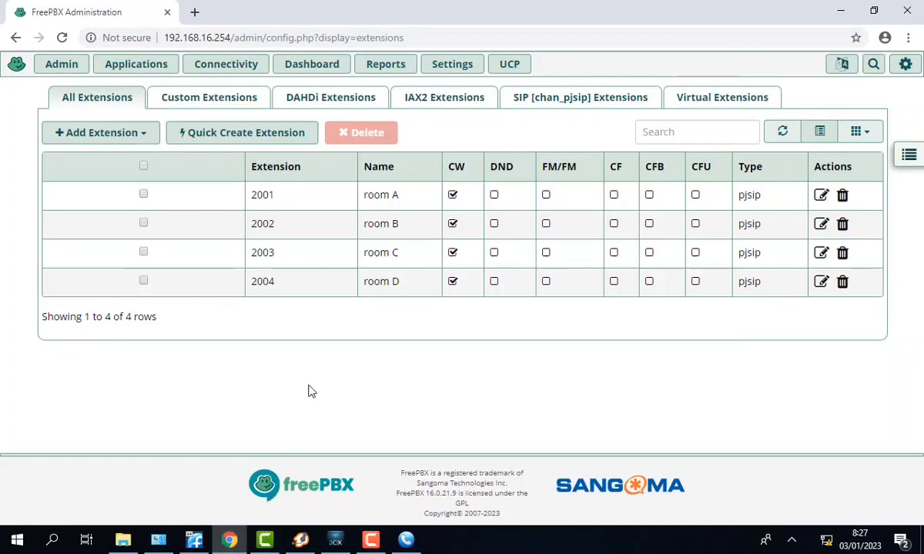
- Refresh the FreePBX list, then dial *71 on X-Lite as extension 2004
{"action": "left_click", "coordinate": [61, 37]}
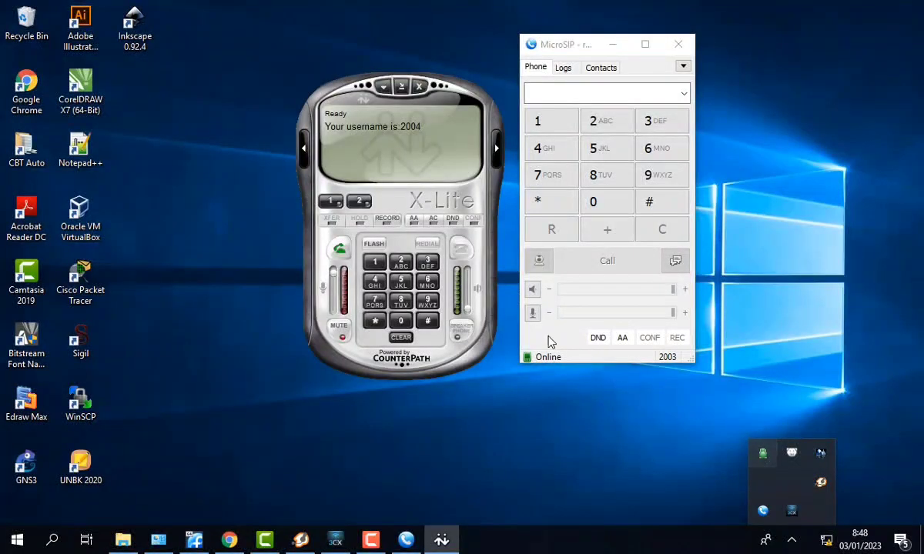
{"action": "left_click", "coordinate": [383, 320]}
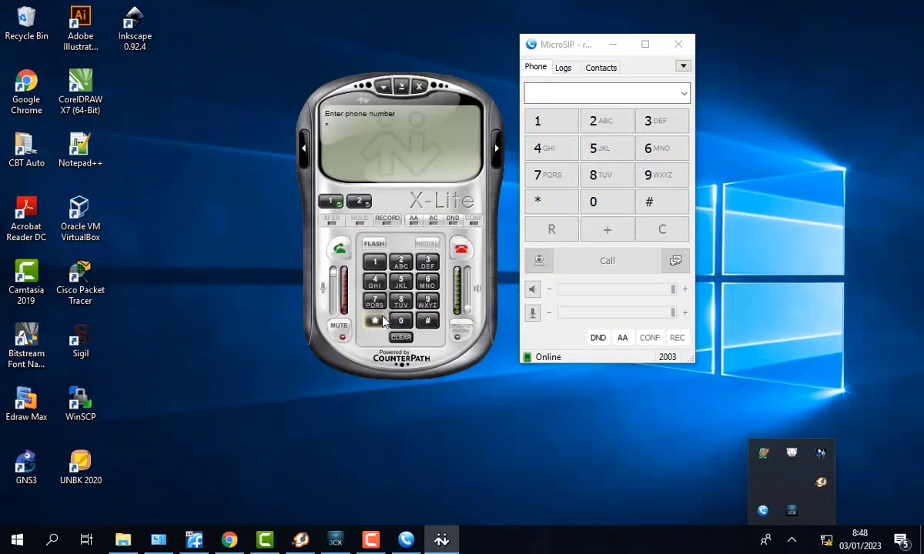
{"action": "left_click", "coordinate": [379, 299]}
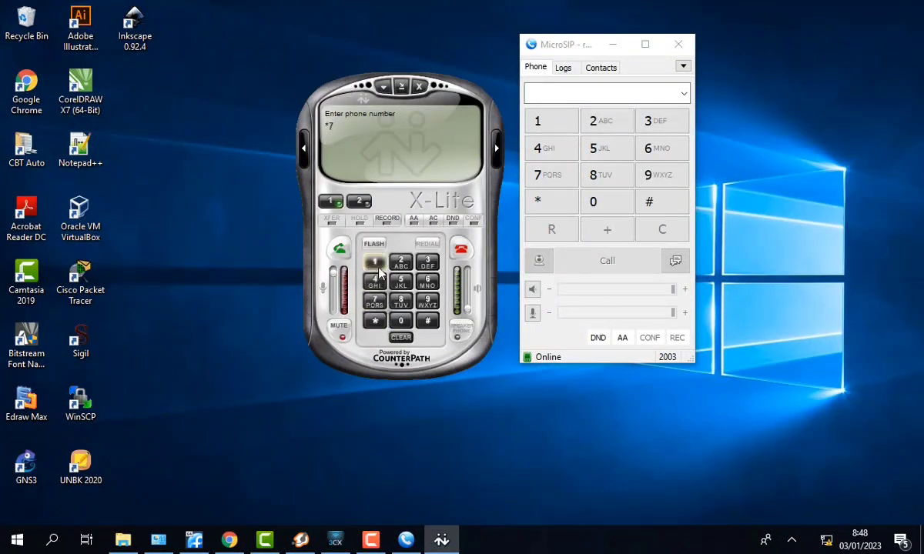
{"action": "left_click", "coordinate": [375, 262]}
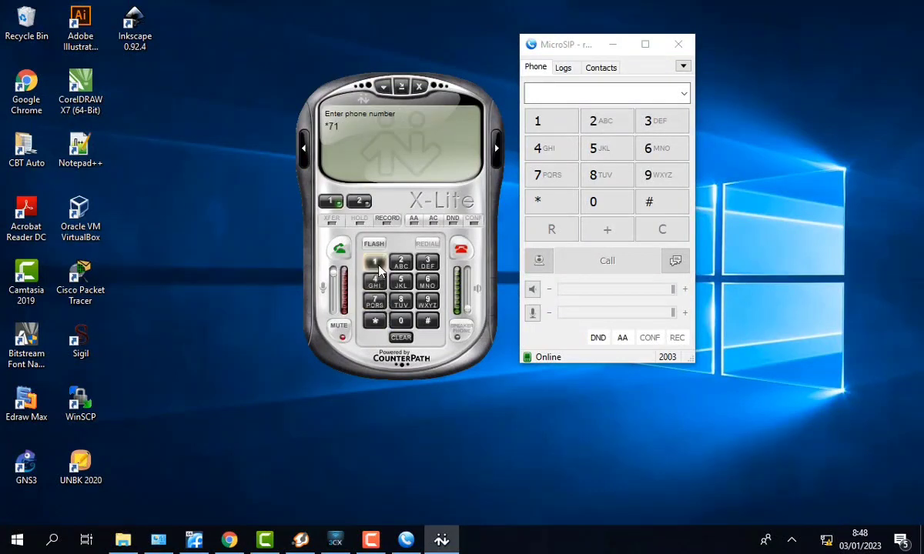
{"action": "left_click", "coordinate": [337, 248]}
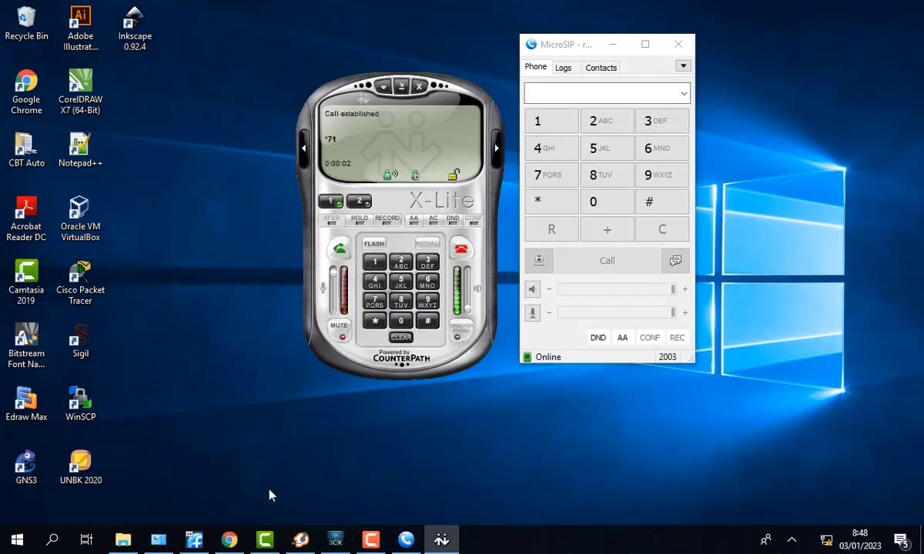
- Reload the FreePBX extensions list to confirm call waiting cleared for 2004
{"action": "left_click", "coordinate": [230, 540]}
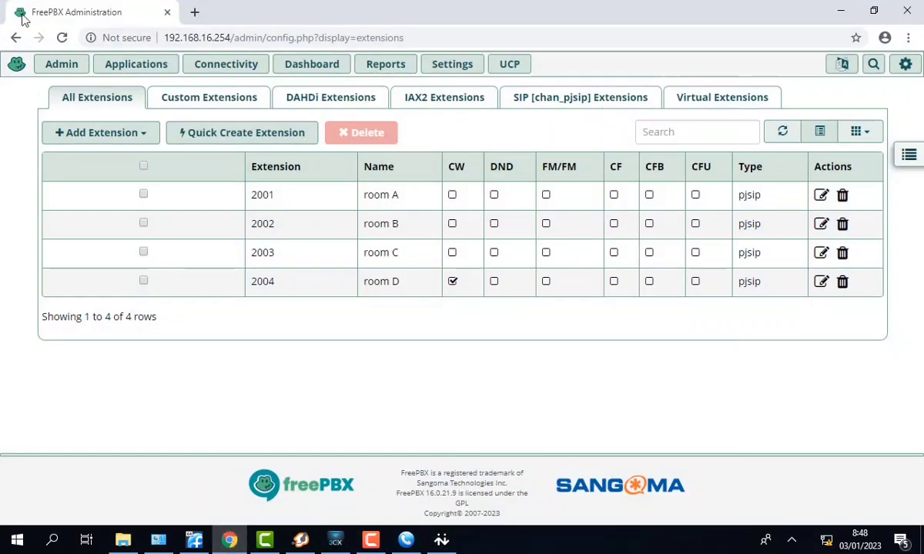
{"action": "left_click", "coordinate": [61, 37]}
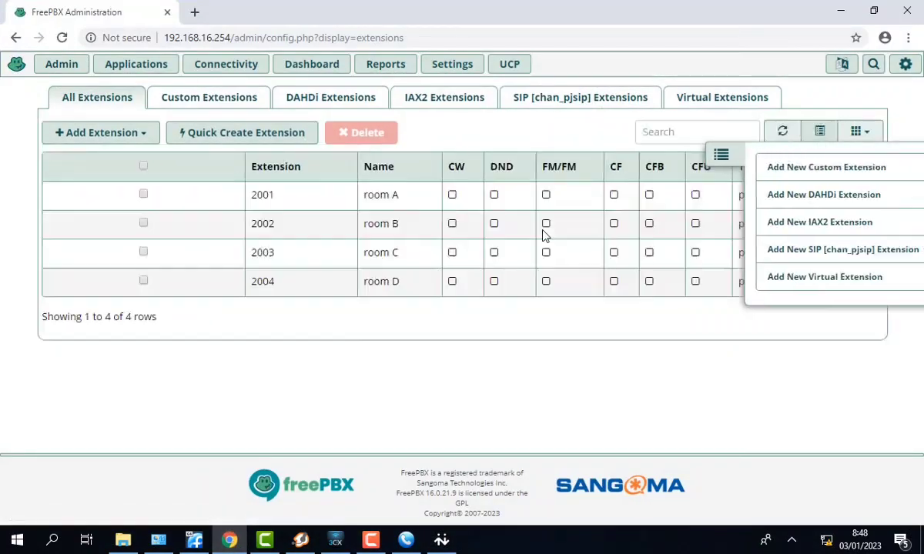
{"action": "left_click", "coordinate": [591, 159]}
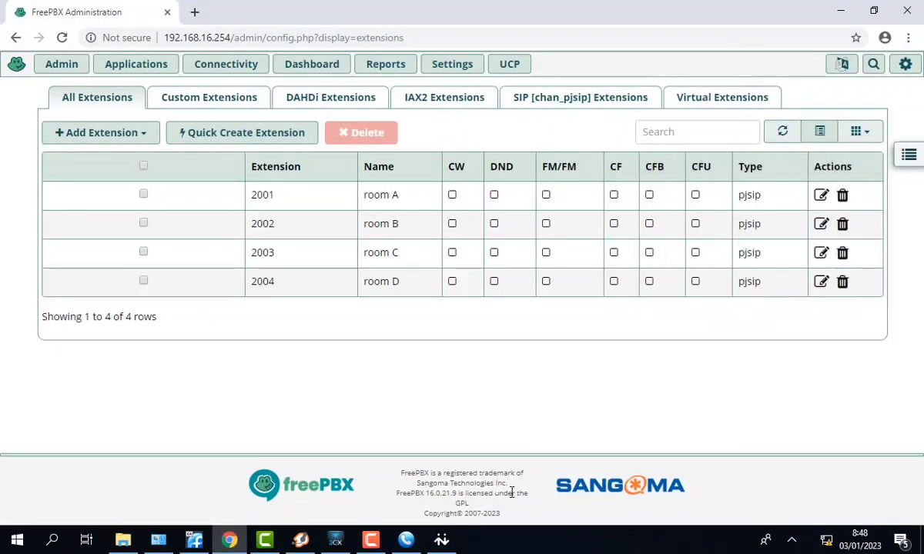
- Dial *70 from Zoiper5 extension 2001, hang up, and reload the FreePBX extensions list
{"action": "left_click", "coordinate": [300, 540]}
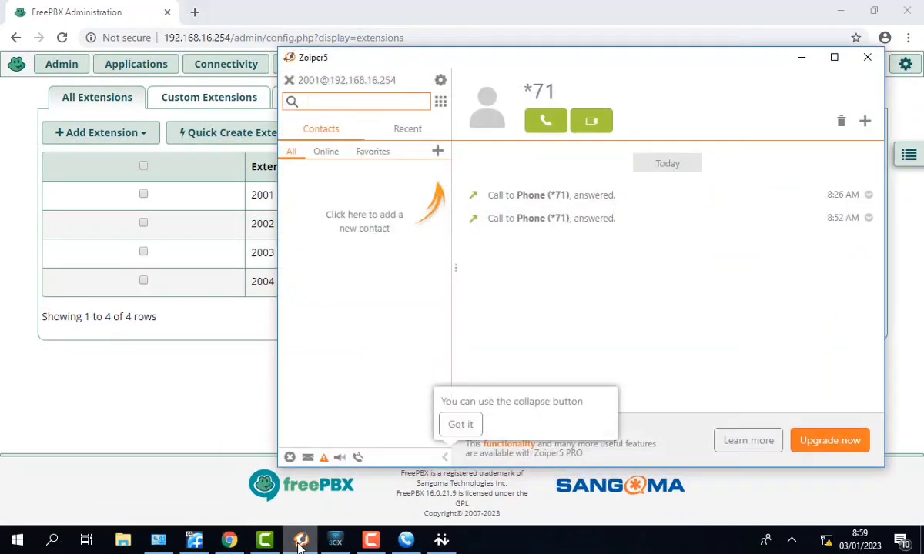
{"action": "left_click", "coordinate": [440, 108]}
{"action": "left_click", "coordinate": [346, 264]}
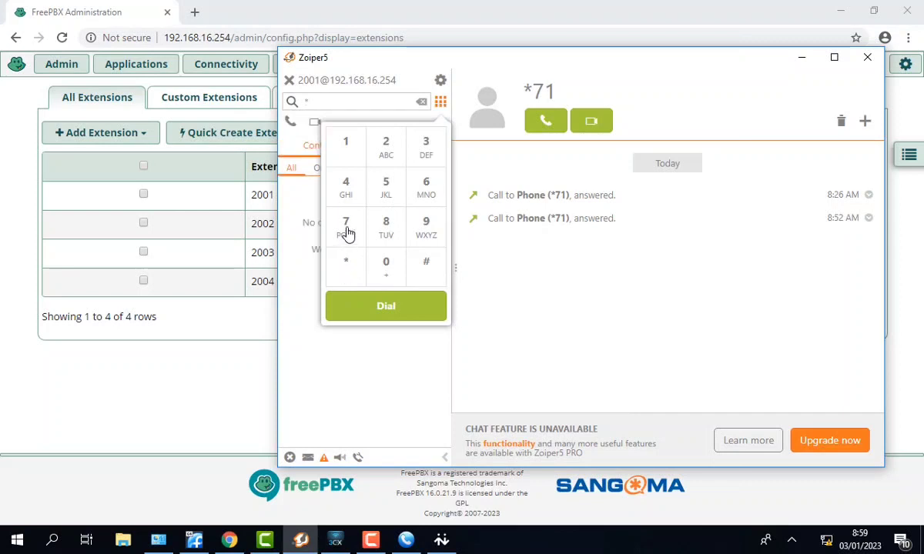
{"action": "left_click", "coordinate": [348, 233]}
{"action": "left_click", "coordinate": [383, 262]}
{"action": "left_click", "coordinate": [383, 308]}
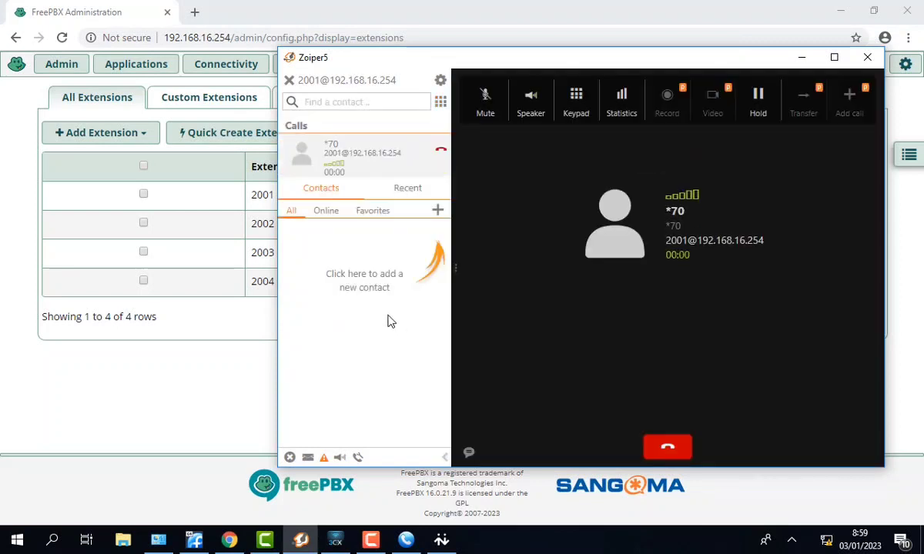
{"action": "left_click", "coordinate": [664, 448]}
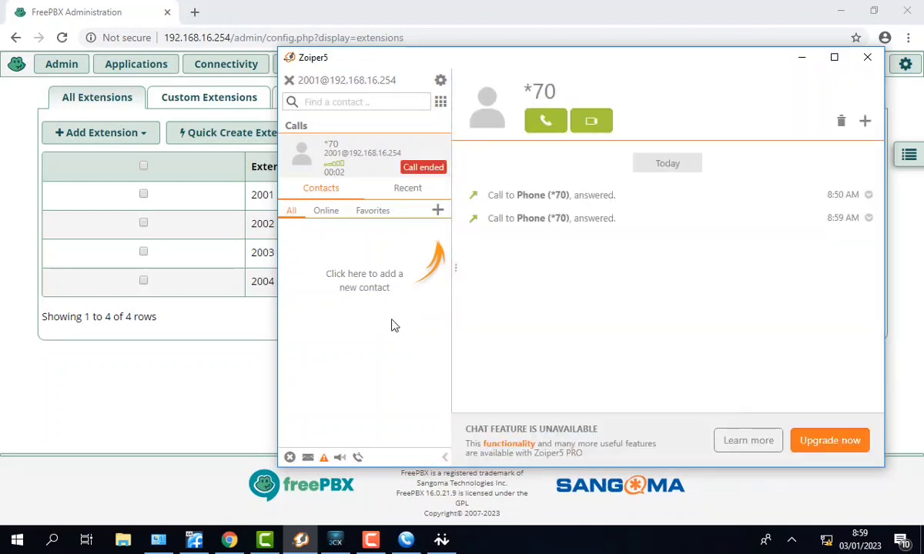
{"action": "left_click", "coordinate": [802, 60]}
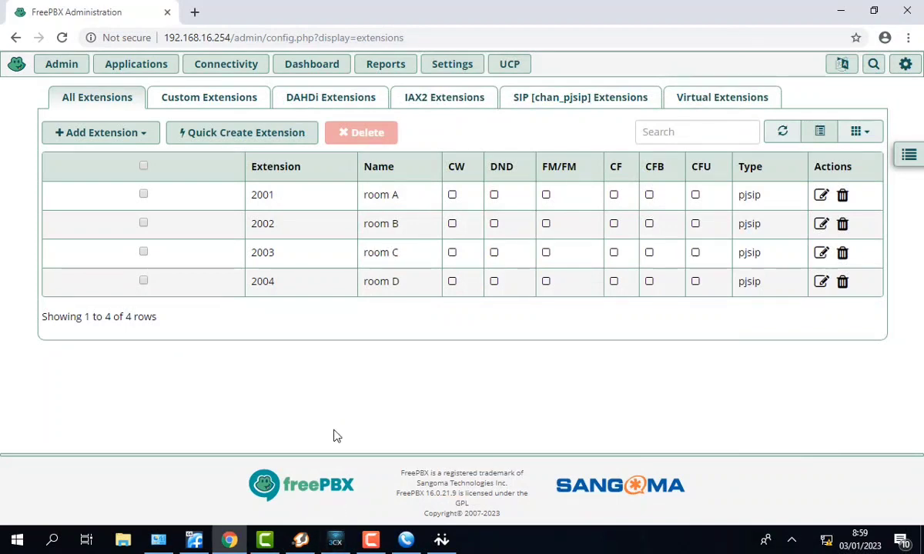
{"action": "key", "text": "F5"}
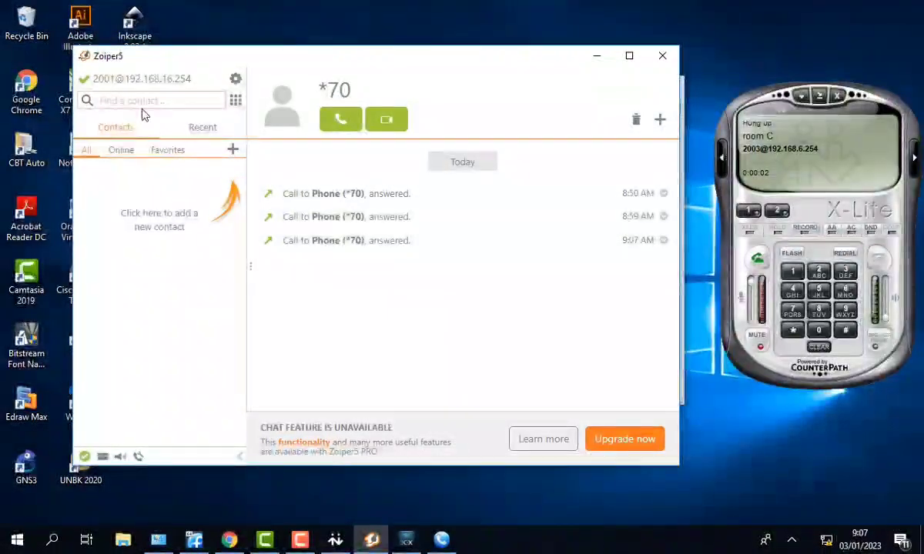
- Call 2002 from Zoiper5 and answer it as room A on 3CXPhone
{"action": "left_click", "coordinate": [141, 102]}
{"action": "type", "text": "2002"}
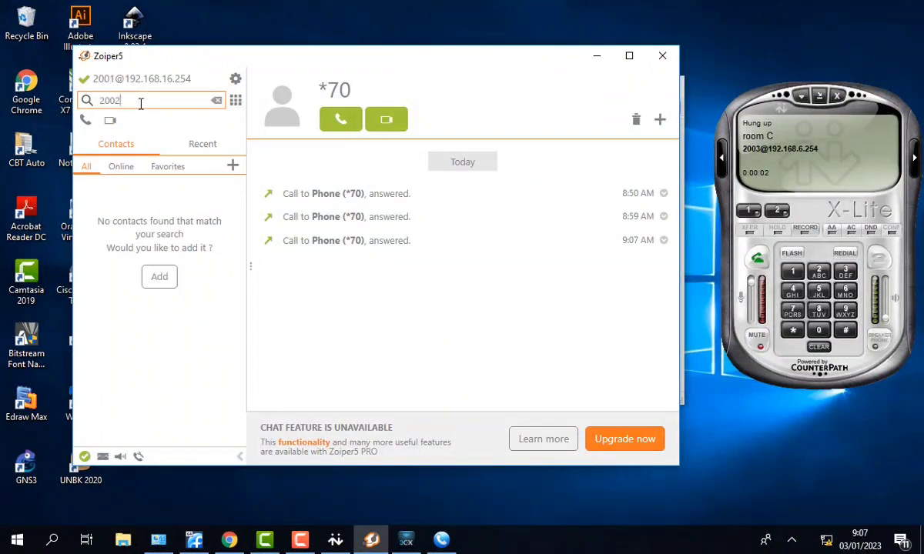
{"action": "key", "text": "Return"}
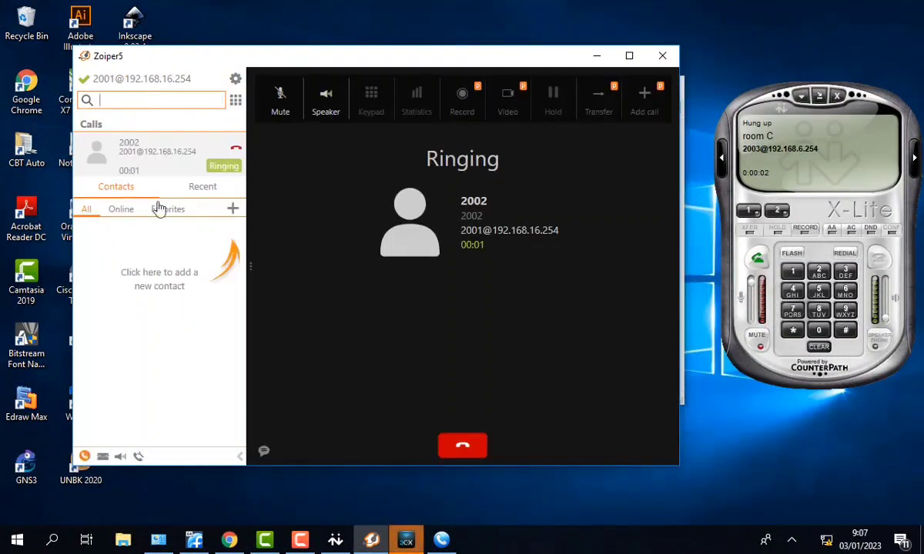
{"action": "left_click", "coordinate": [406, 540]}
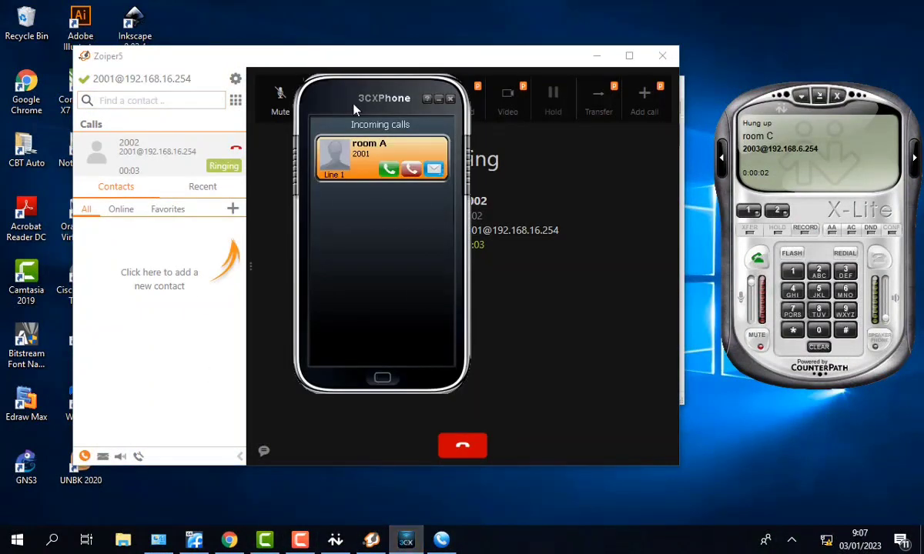
{"action": "left_click_drag", "start_coordinate": [354, 96], "coordinate": [516, 79]}
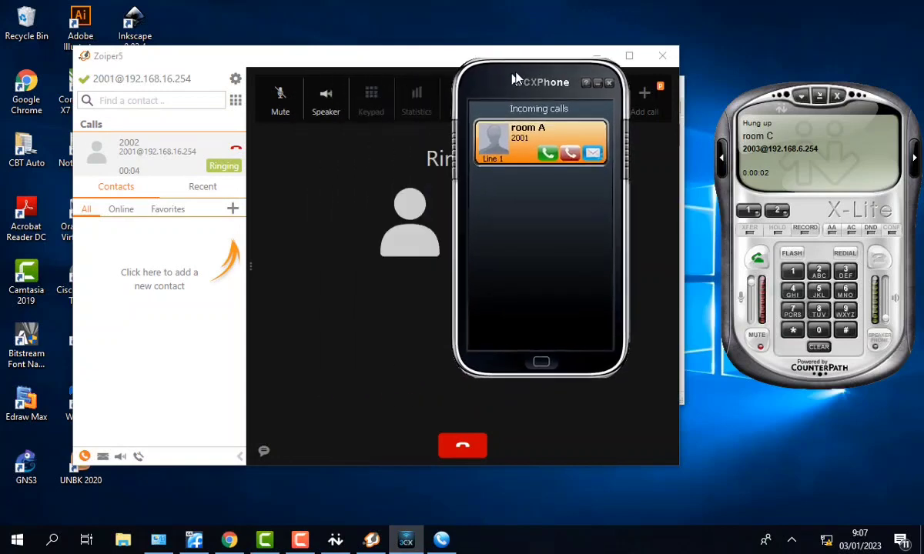
{"action": "left_click", "coordinate": [549, 154]}
- Rearrange the Zoiper5 and 3CXPhone windows and bring MicroSIP to the front
{"action": "left_click_drag", "start_coordinate": [497, 80], "coordinate": [593, 87]}
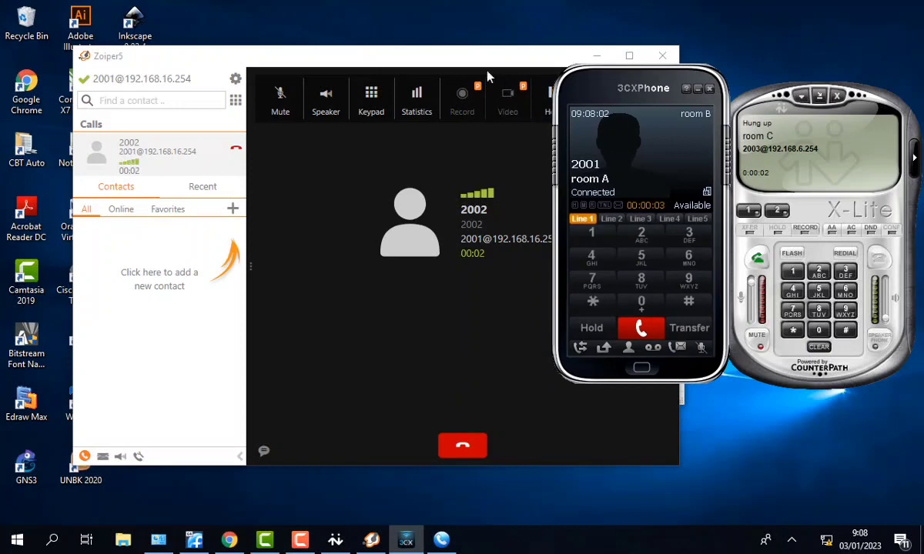
{"action": "left_click_drag", "start_coordinate": [486, 62], "coordinate": [403, 59]}
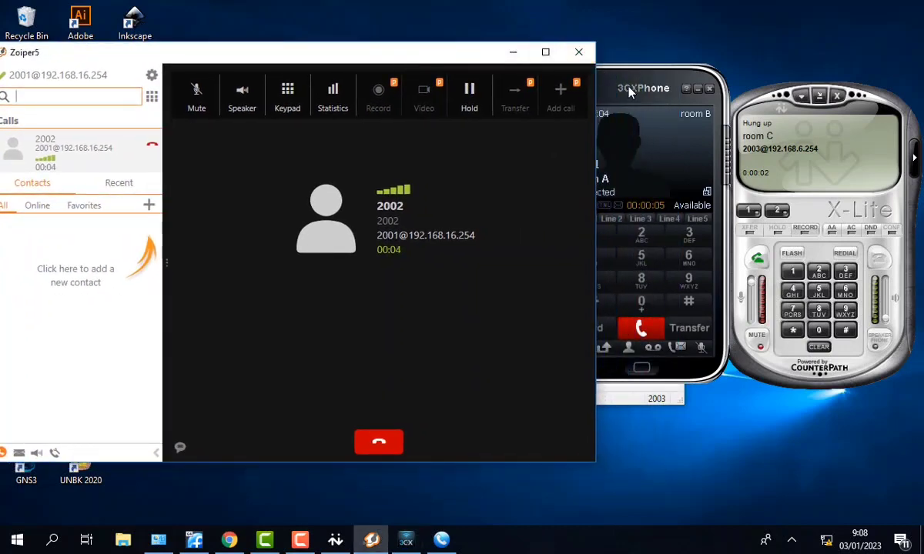
{"action": "left_click_drag", "start_coordinate": [629, 89], "coordinate": [562, 211]}
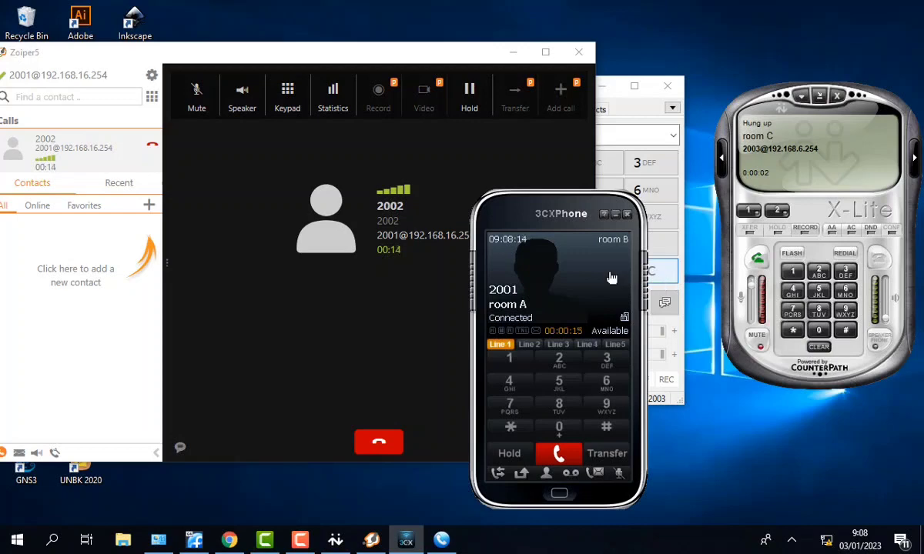
{"action": "left_click", "coordinate": [656, 112]}
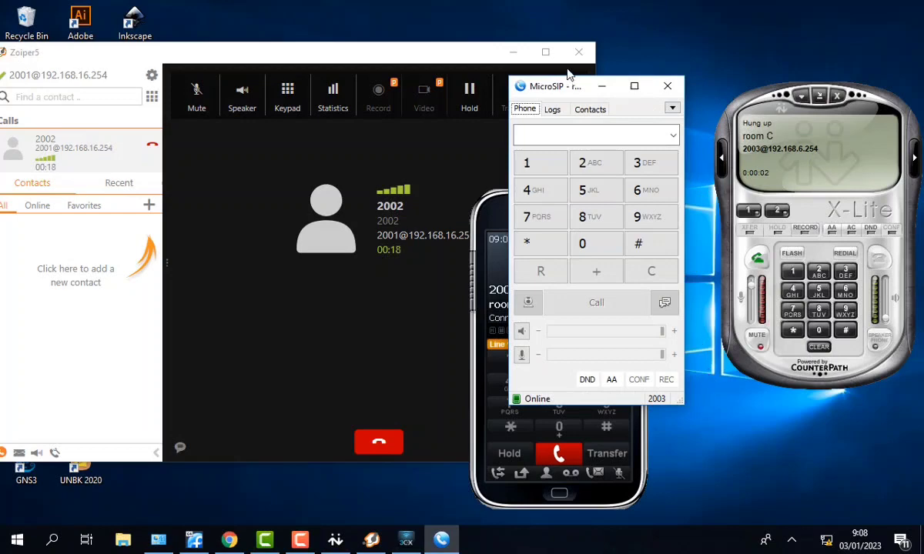
- Call extension 2001 from MicroSIP (2003) and answer it in Zoiper as a waiting call
{"action": "left_click_drag", "start_coordinate": [550, 91], "coordinate": [708, 44]}
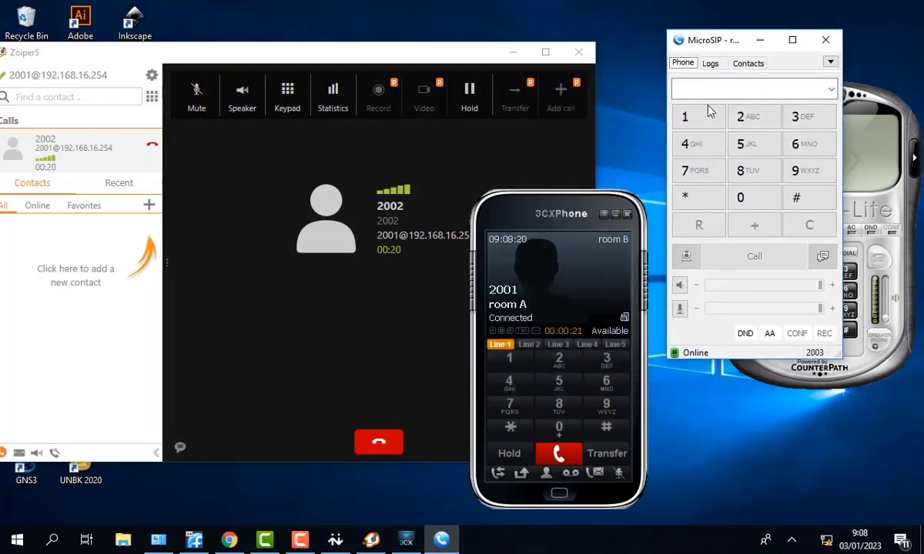
{"action": "left_click", "coordinate": [743, 117]}
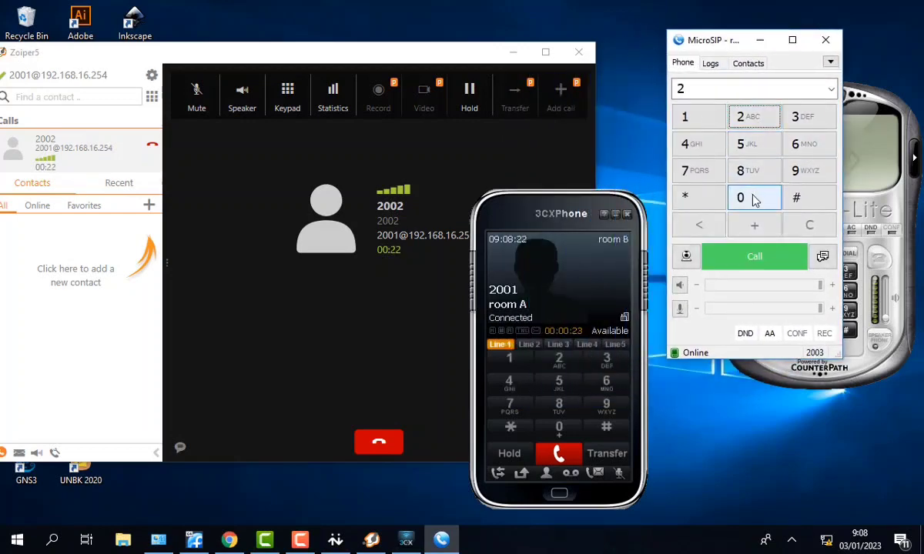
{"action": "double_click", "coordinate": [755, 198]}
{"action": "left_click", "coordinate": [689, 117]}
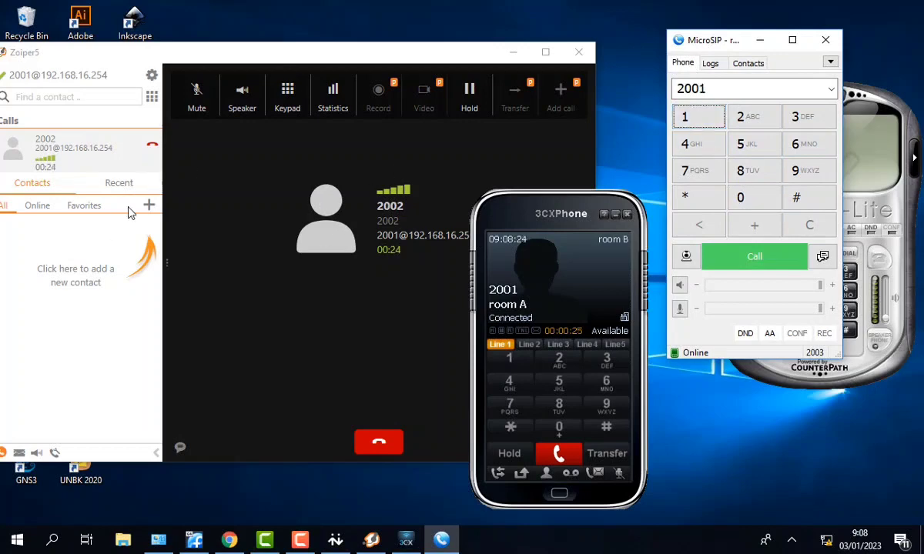
{"action": "left_click", "coordinate": [755, 257]}
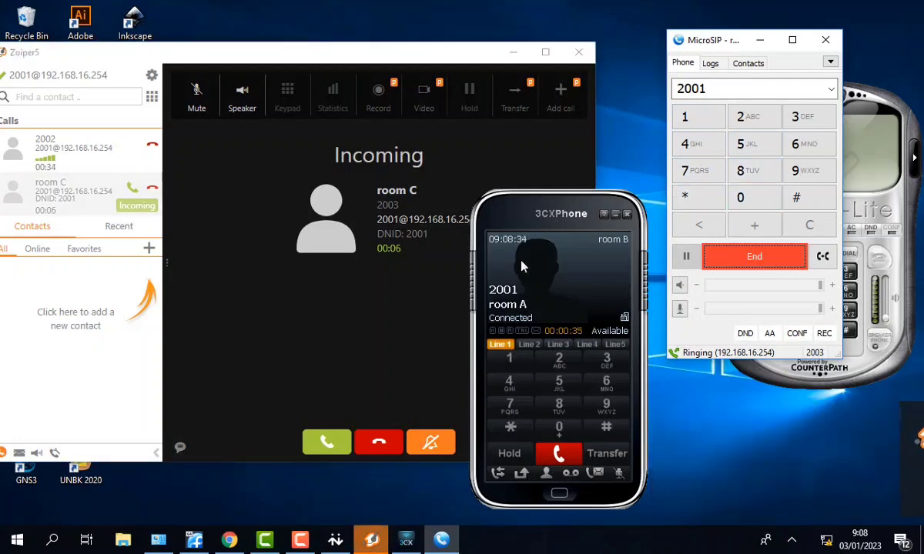
{"action": "left_click", "coordinate": [334, 449]}
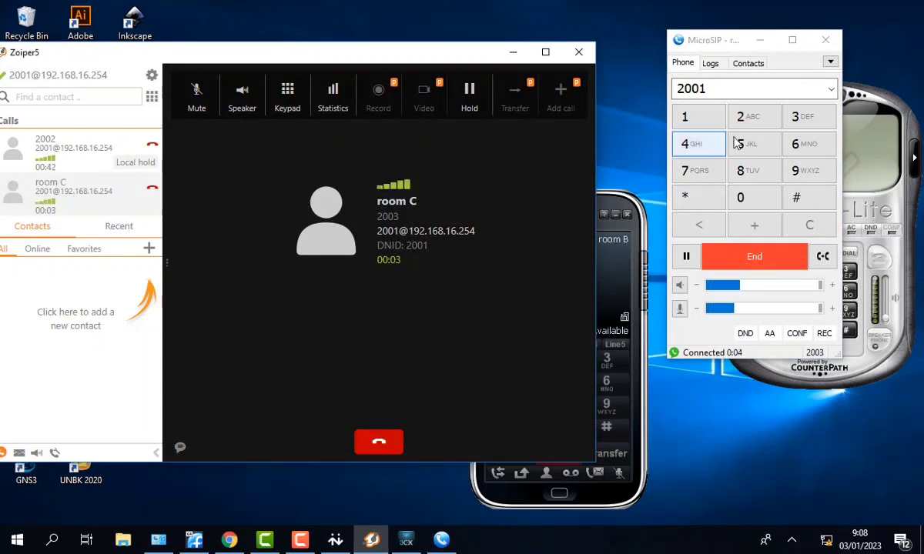
- End the call from 2003, resume the held 2002 call, then hang it up in 3CXPhone
{"action": "left_click", "coordinate": [620, 261]}
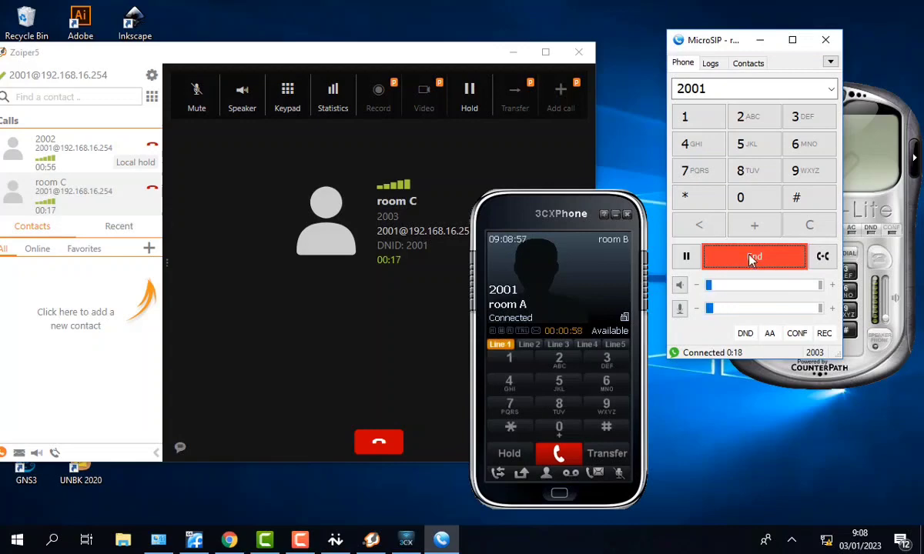
{"action": "left_click", "coordinate": [749, 262]}
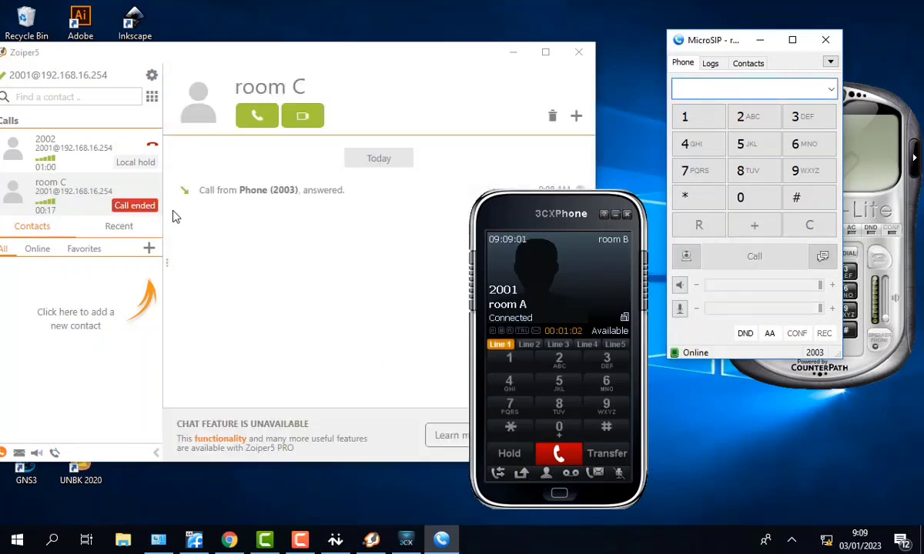
{"action": "left_click", "coordinate": [83, 163]}
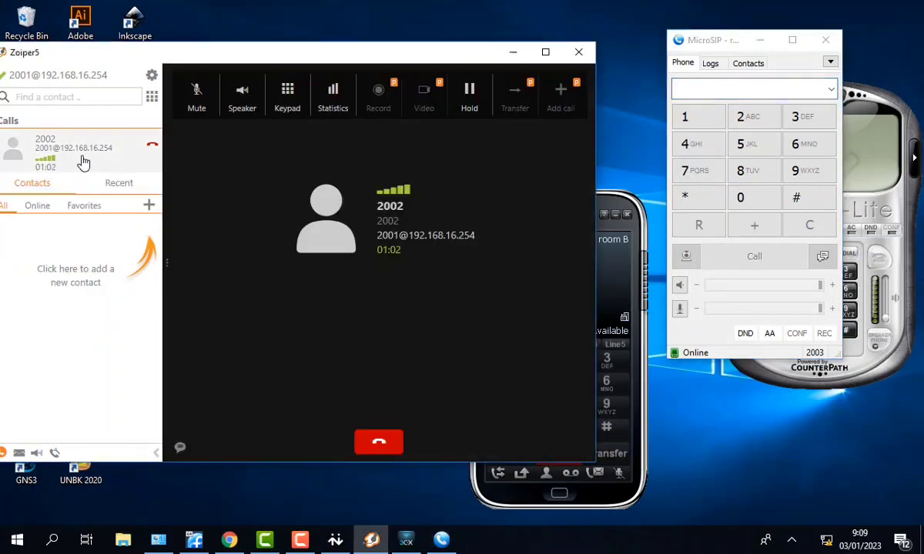
{"action": "left_click", "coordinate": [616, 280]}
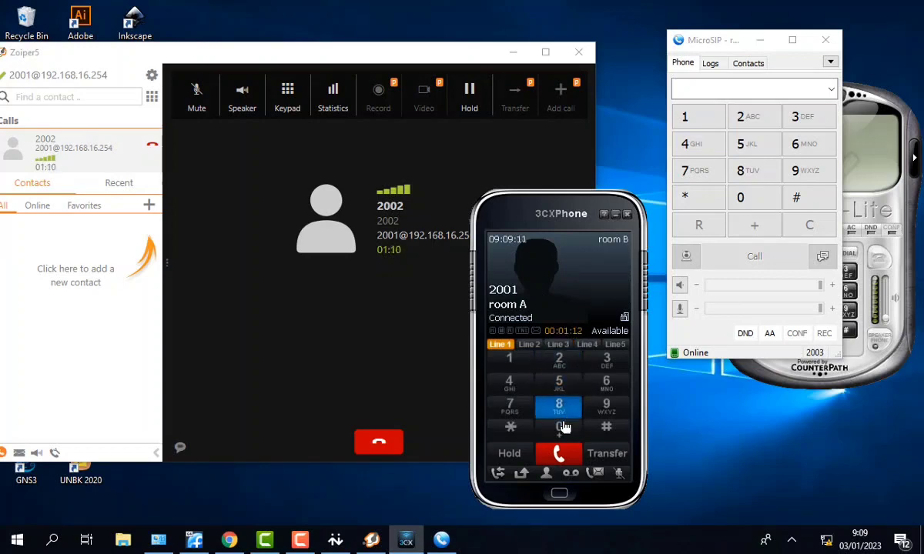
{"action": "left_click", "coordinate": [559, 456]}
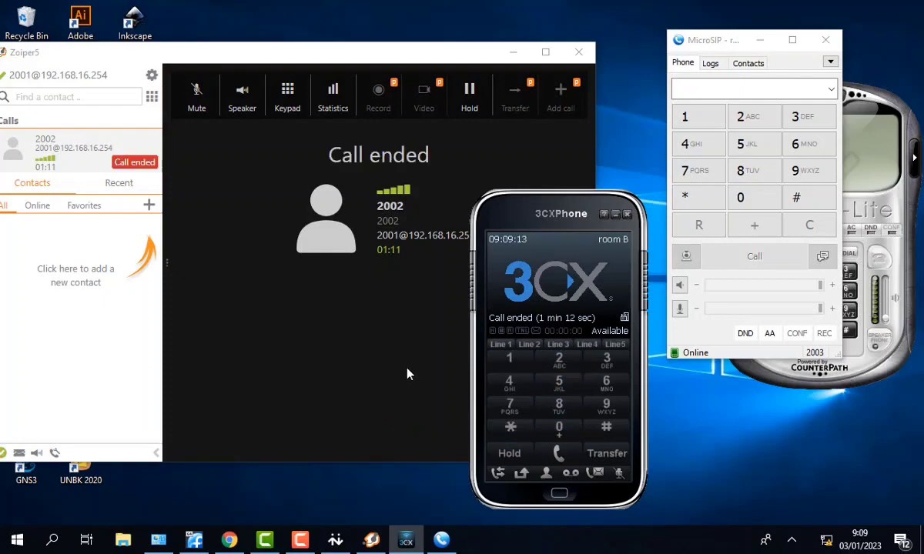